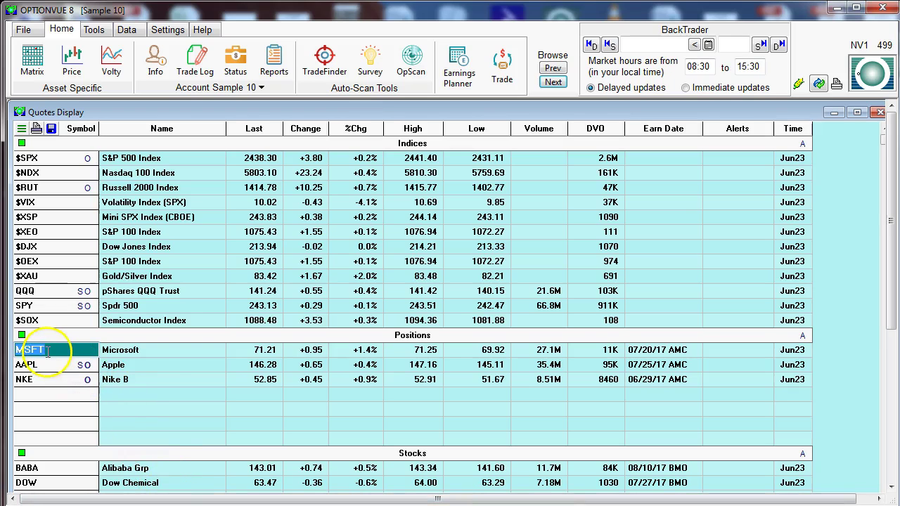
- Open the MSFT price chart, overlay volatility lines, then revert to price bars only
left_click(71, 68)
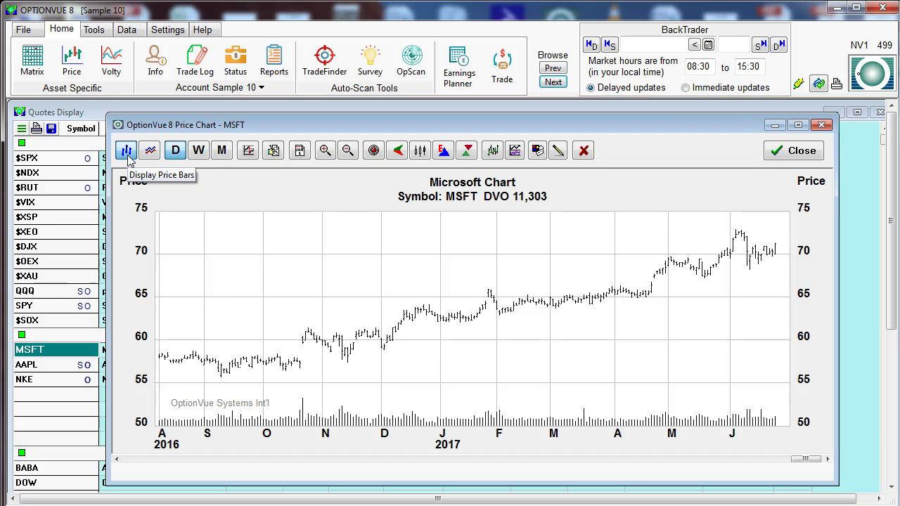
left_click(150, 154)
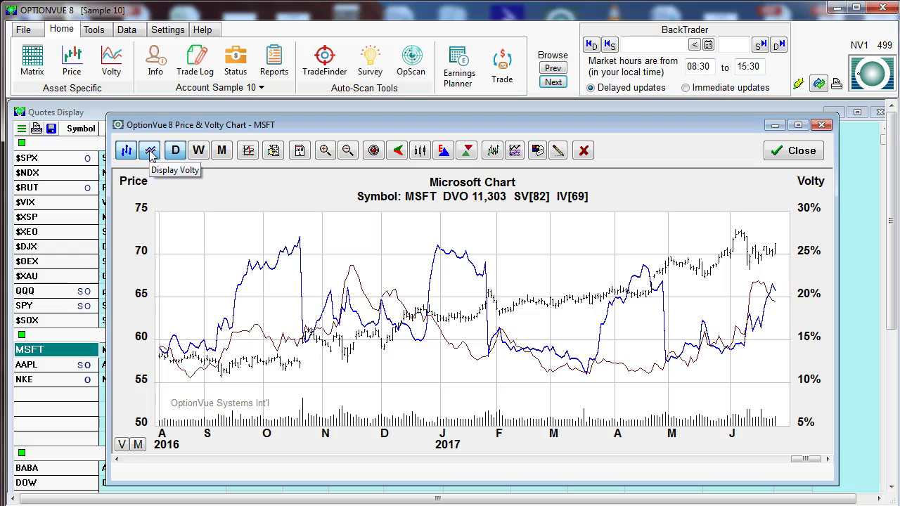
left_click(168, 187)
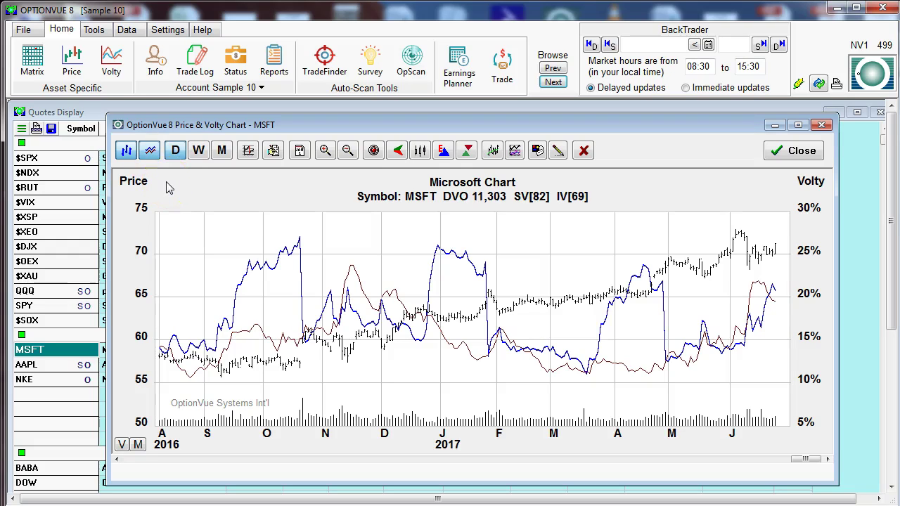
left_click(150, 150)
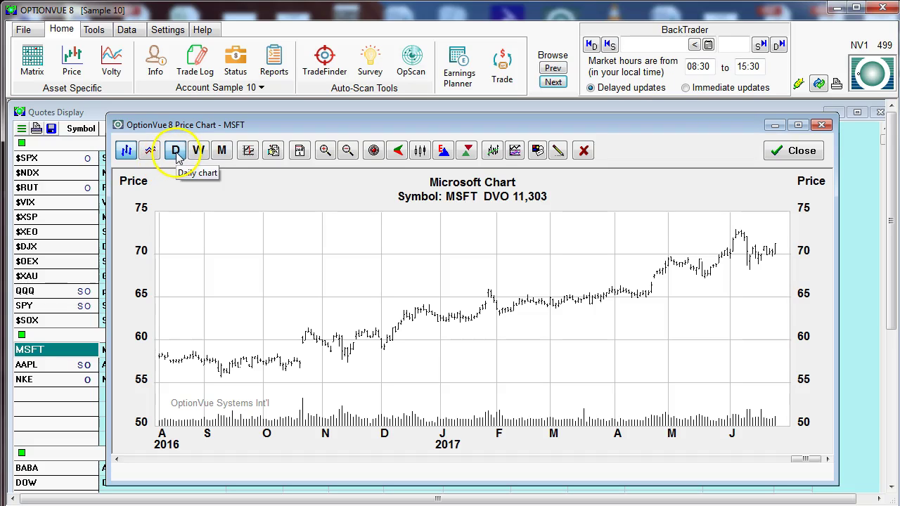
left_click(198, 156)
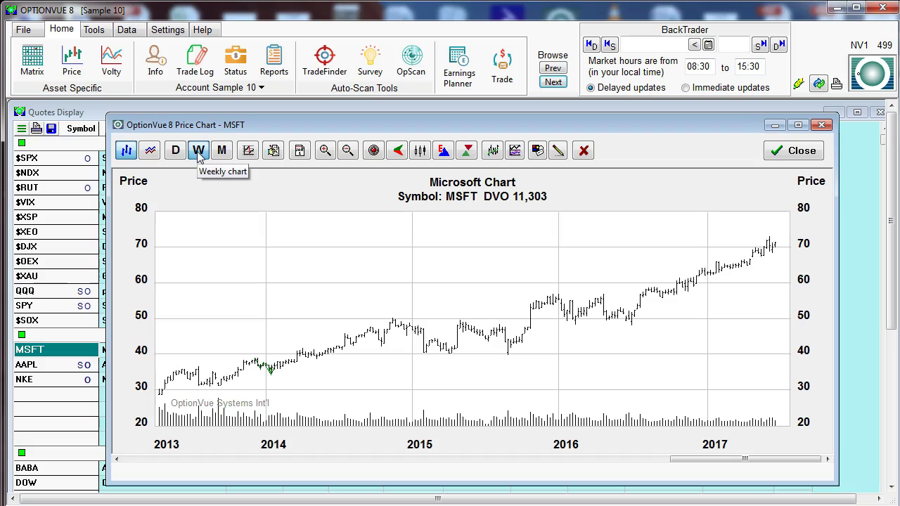
left_click(223, 154)
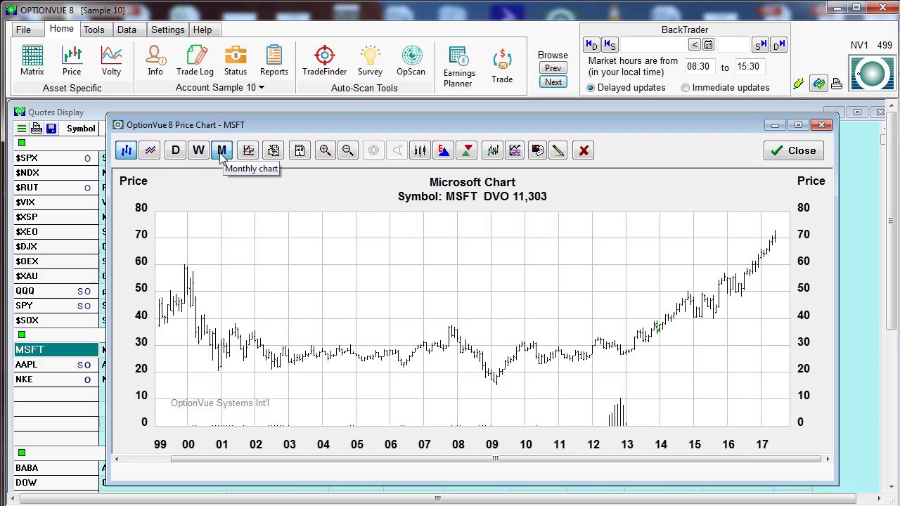
left_click(176, 156)
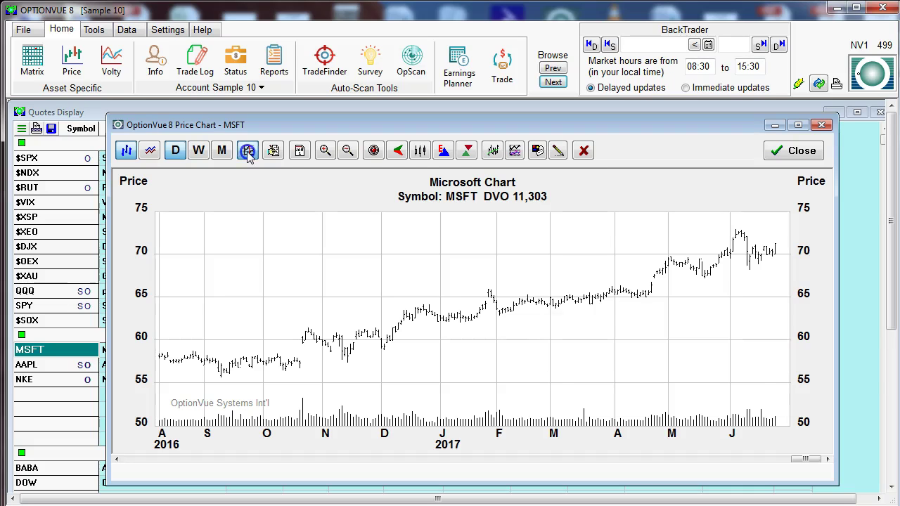
left_click(248, 153)
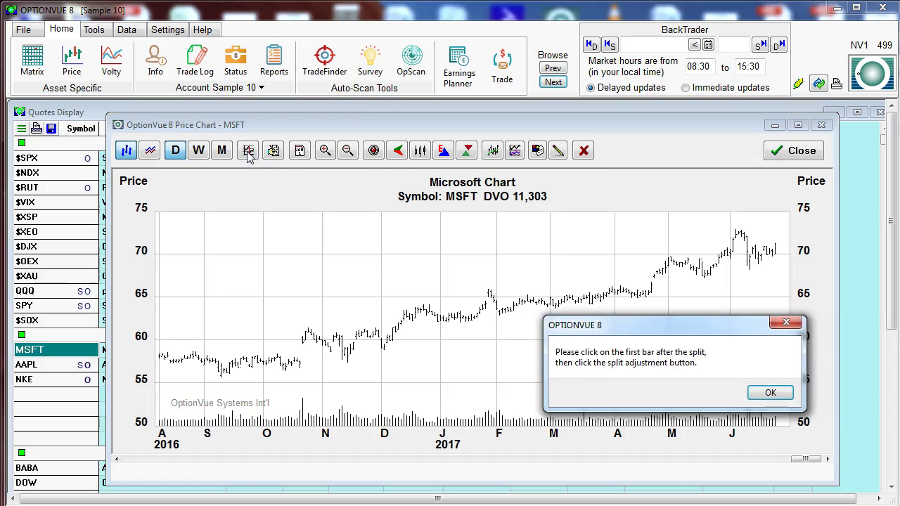
left_click(769, 391)
left_click(488, 327)
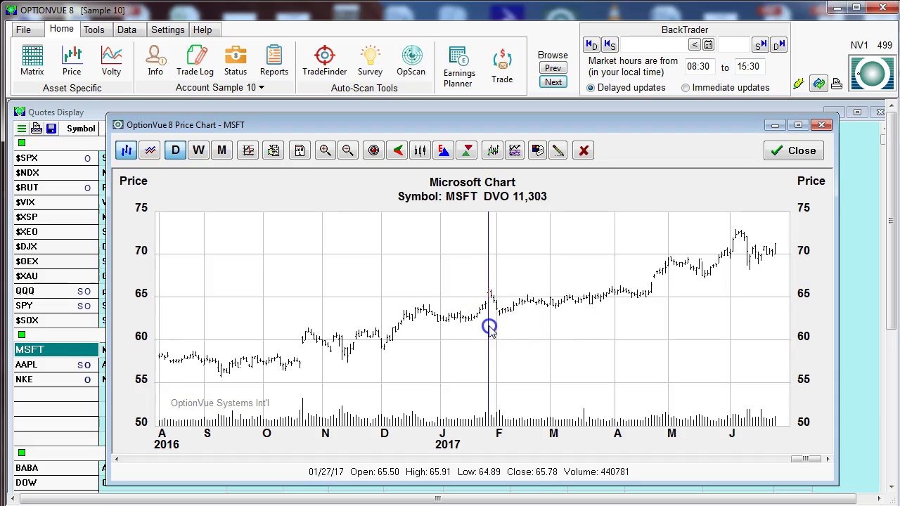
left_click(248, 151)
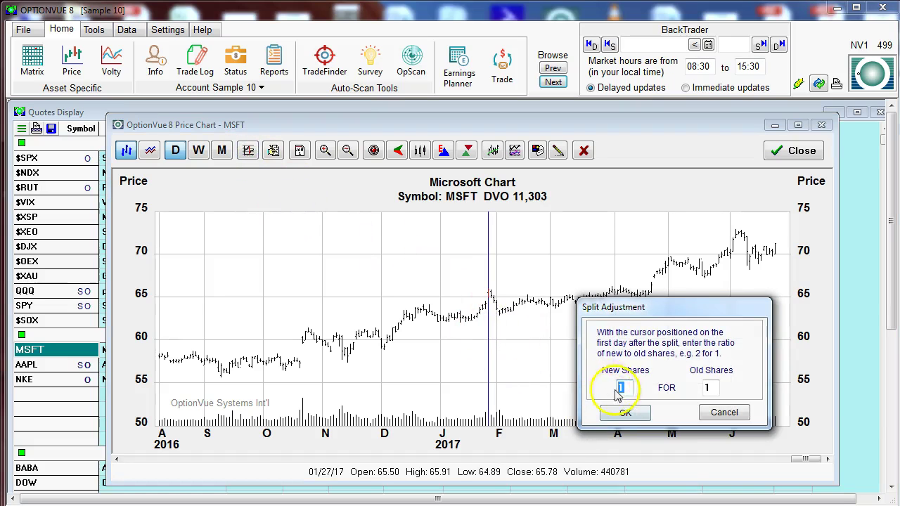
left_click(713, 414)
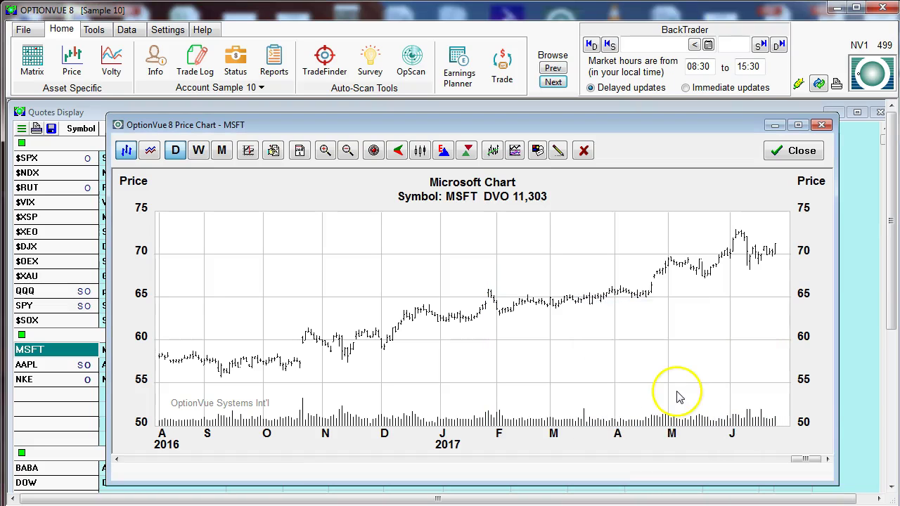
left_click(525, 342)
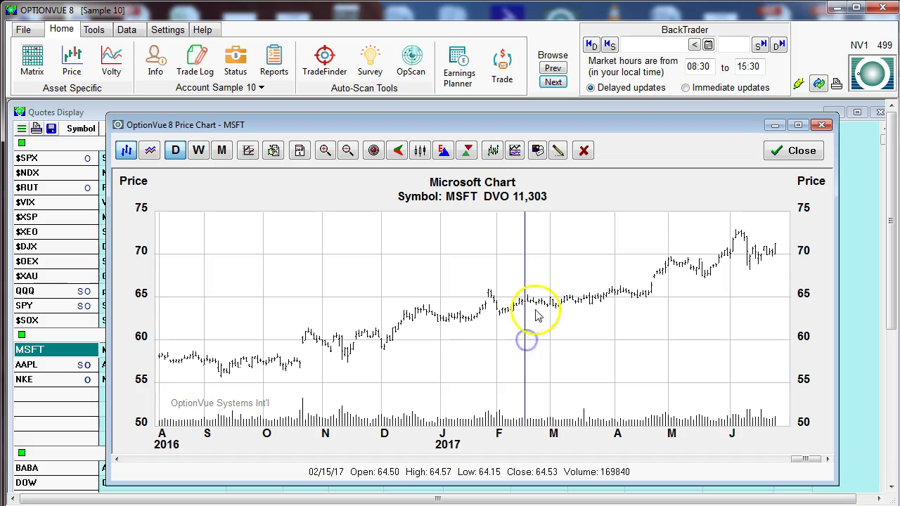
left_click(274, 156)
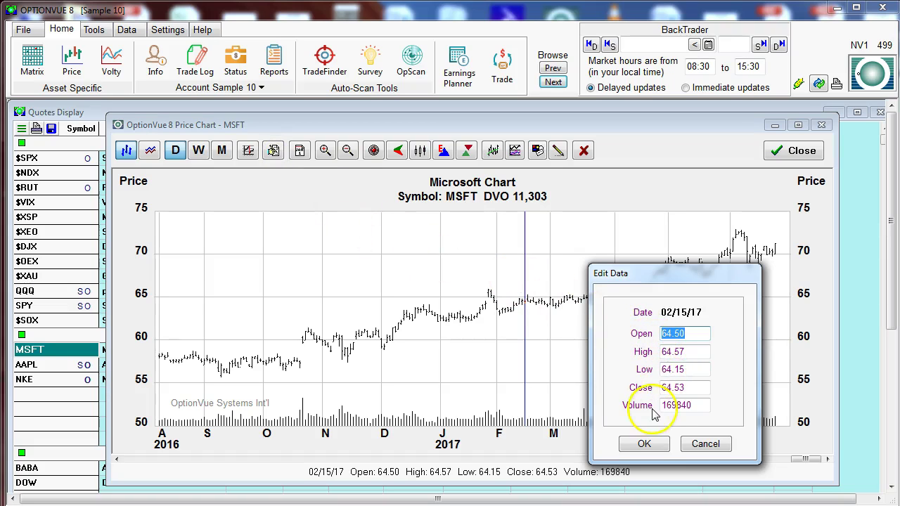
left_click(645, 444)
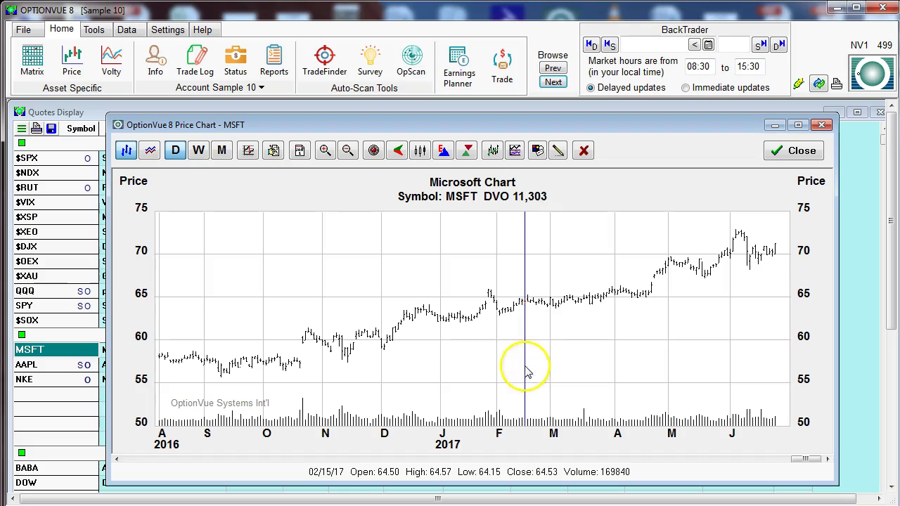
left_click(299, 152)
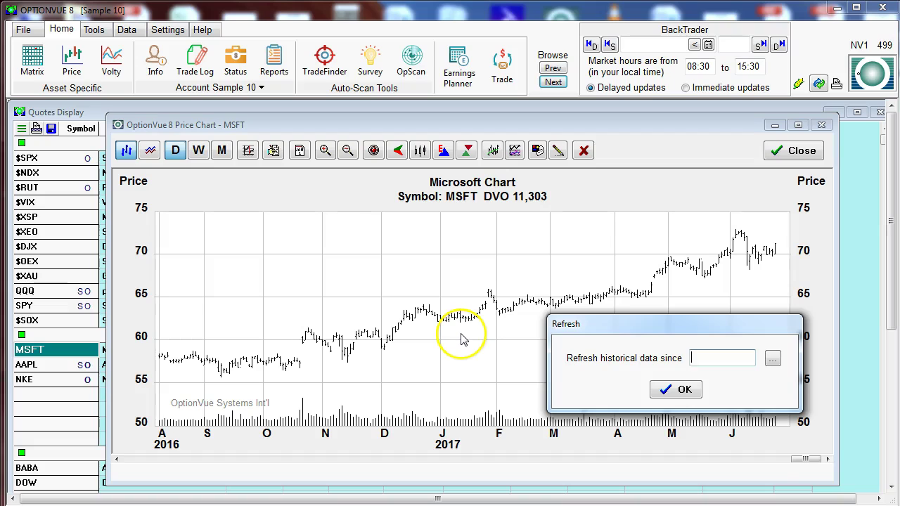
left_click(671, 391)
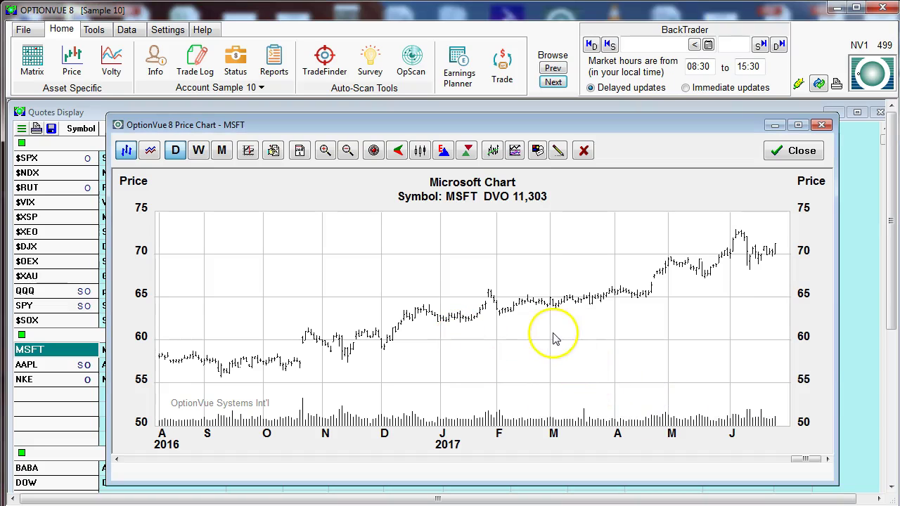
left_click(325, 153)
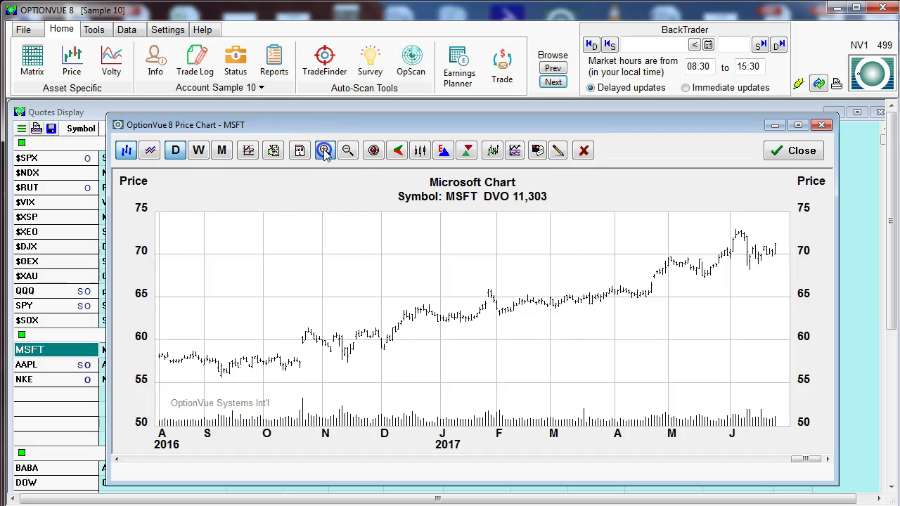
left_click(348, 153)
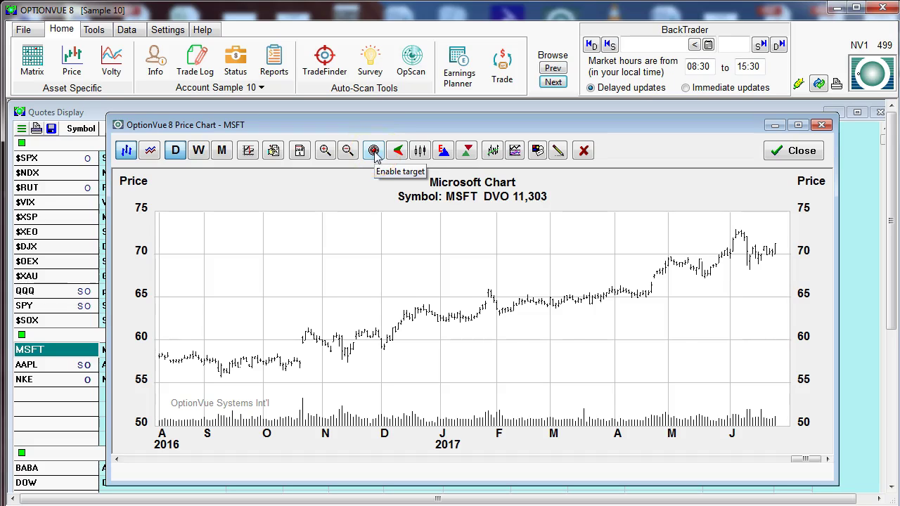
left_click(374, 150)
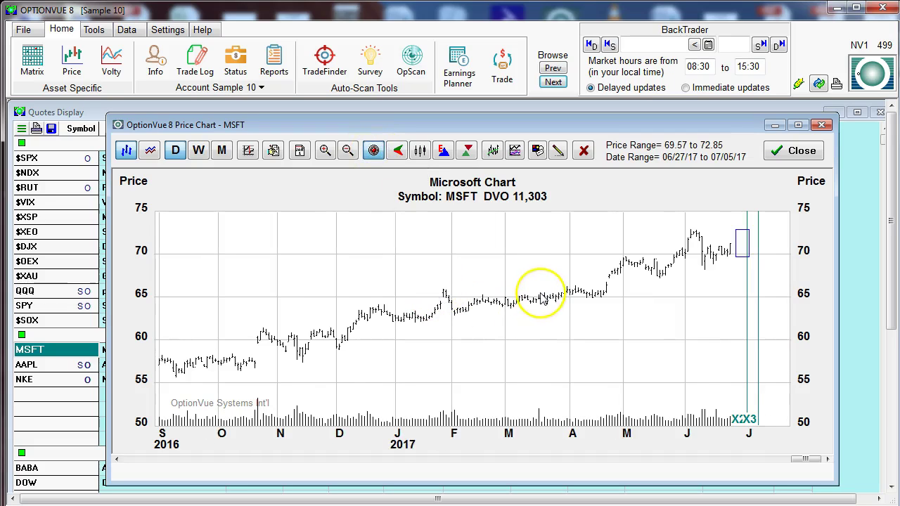
left_click(748, 257)
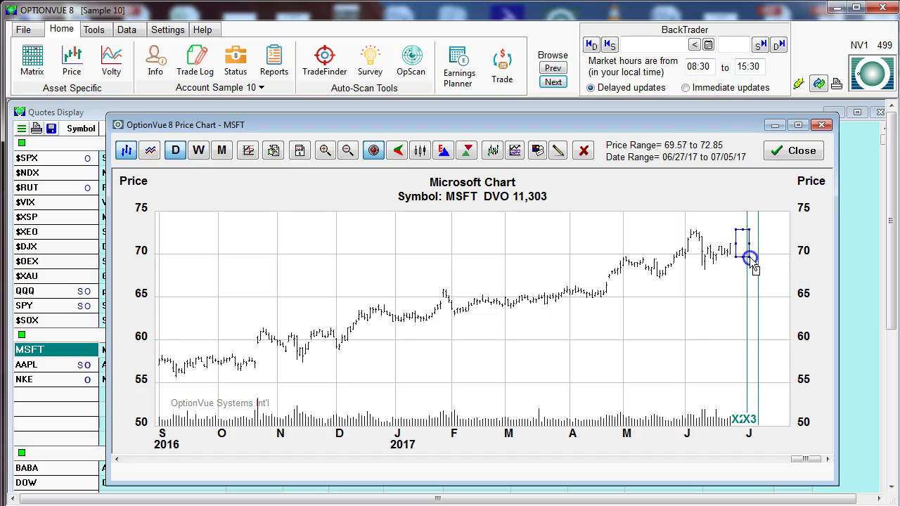
left_click_drag(754, 263, 761, 261)
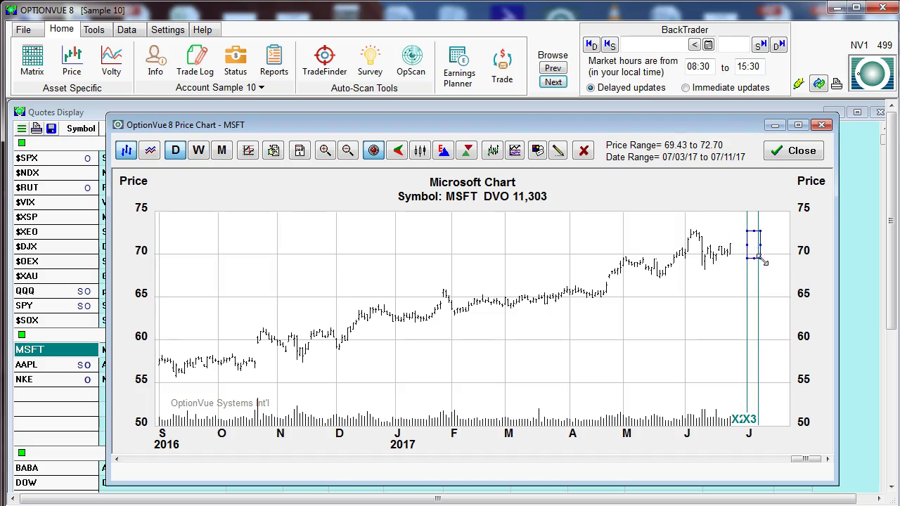
left_click(764, 266)
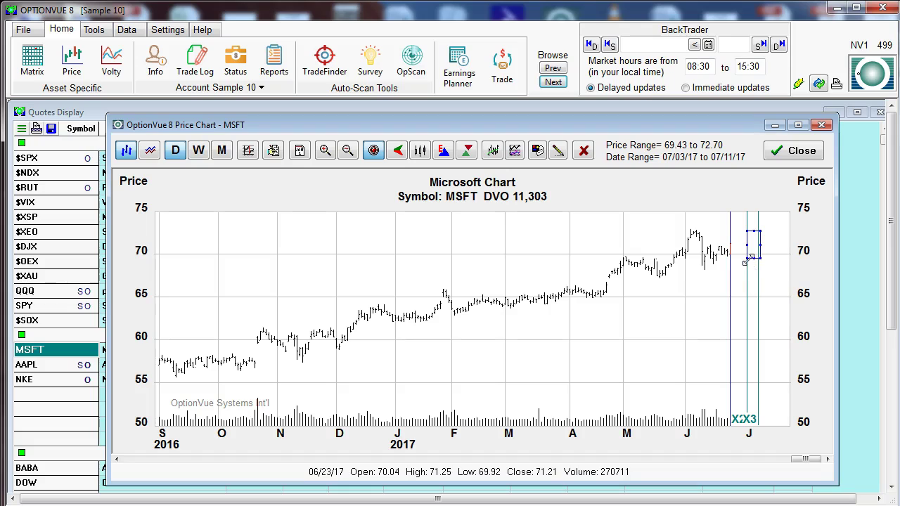
left_click_drag(746, 265, 735, 272)
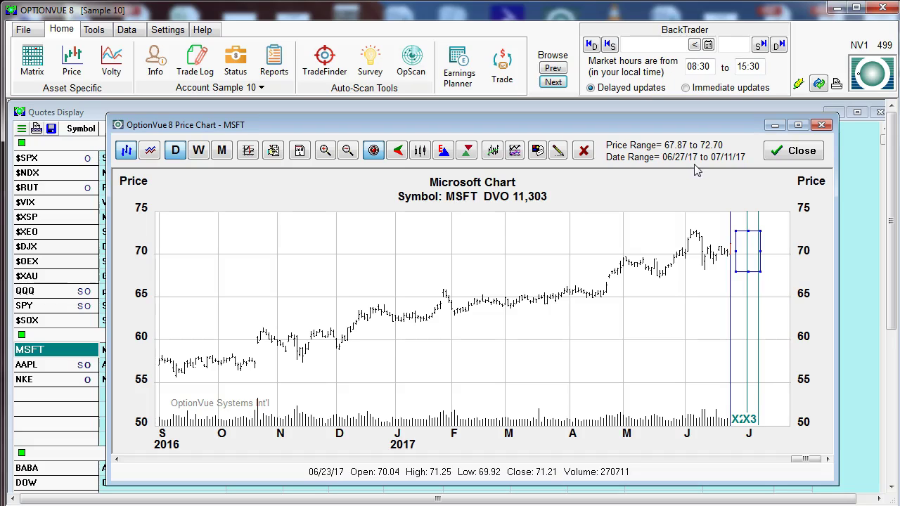
left_click_drag(735, 231, 744, 217)
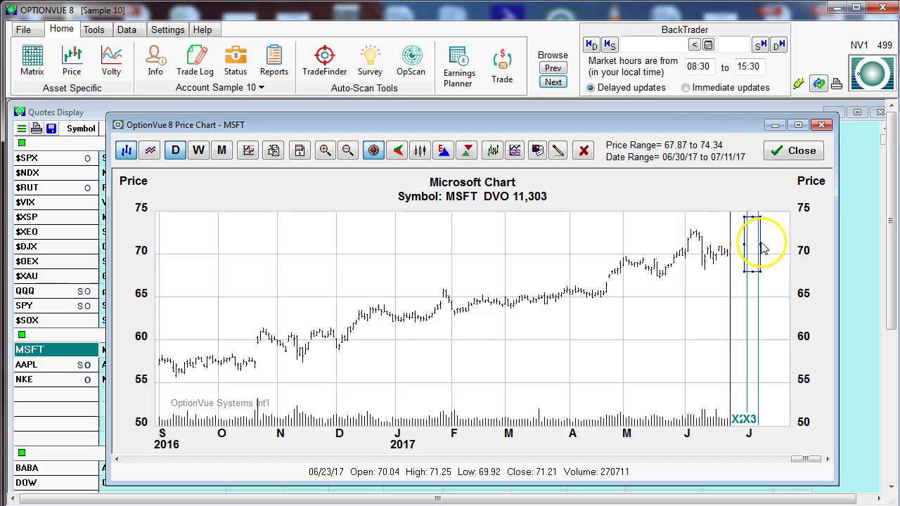
left_click(762, 244)
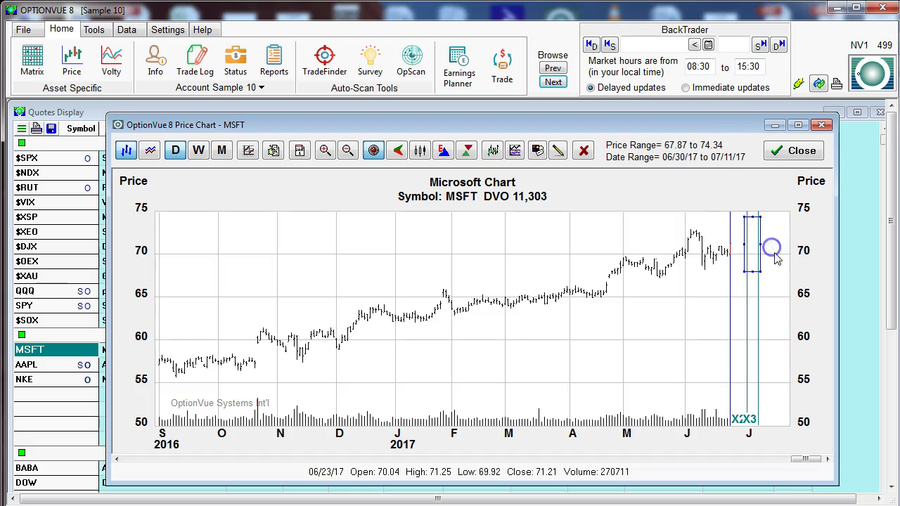
left_click(374, 150)
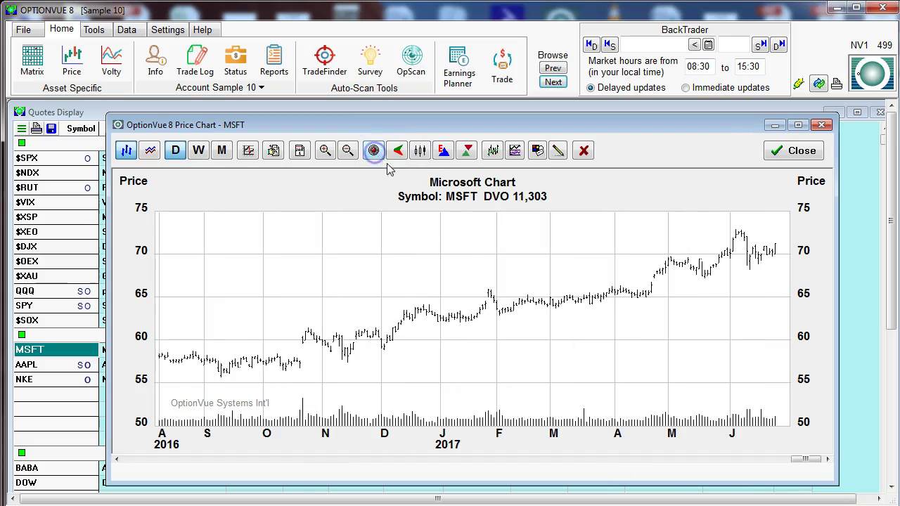
- View the MSFT Common quote details from the option matrix, then open the MSFT price chart
double_click(59, 349)
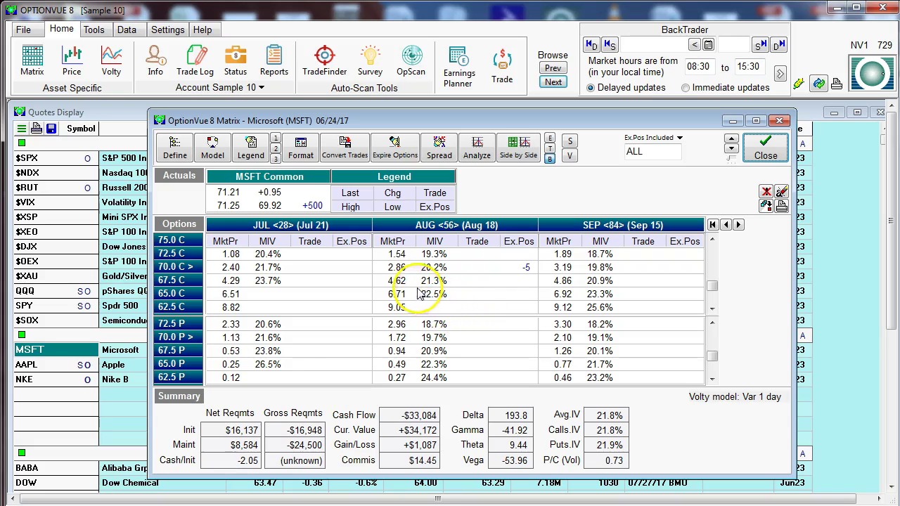
double_click(306, 199)
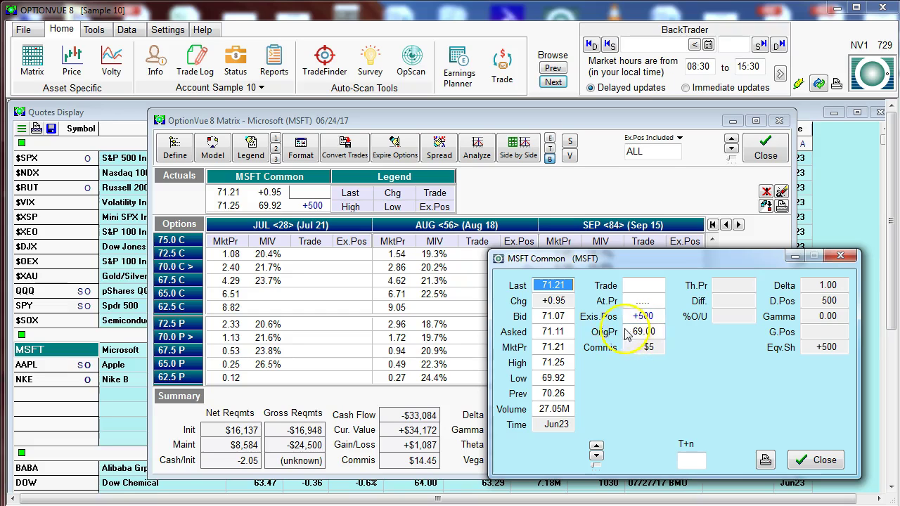
left_click(819, 460)
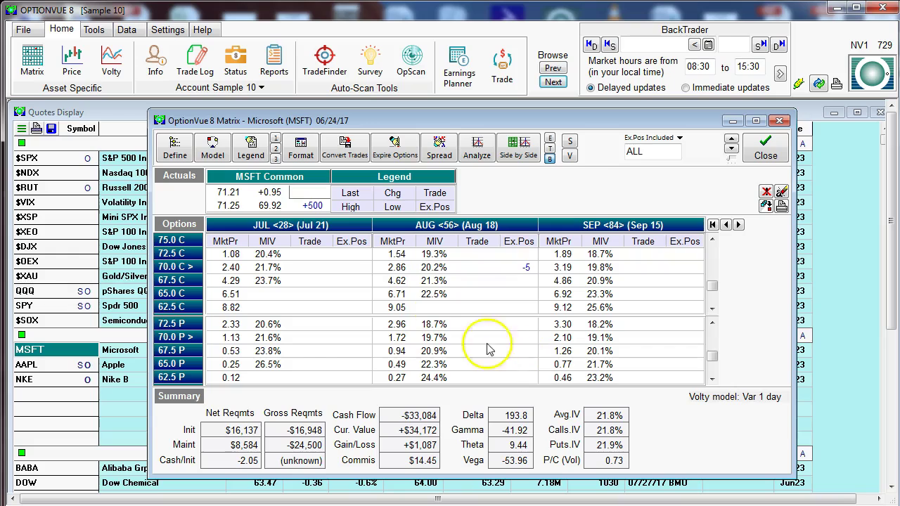
left_click(71, 57)
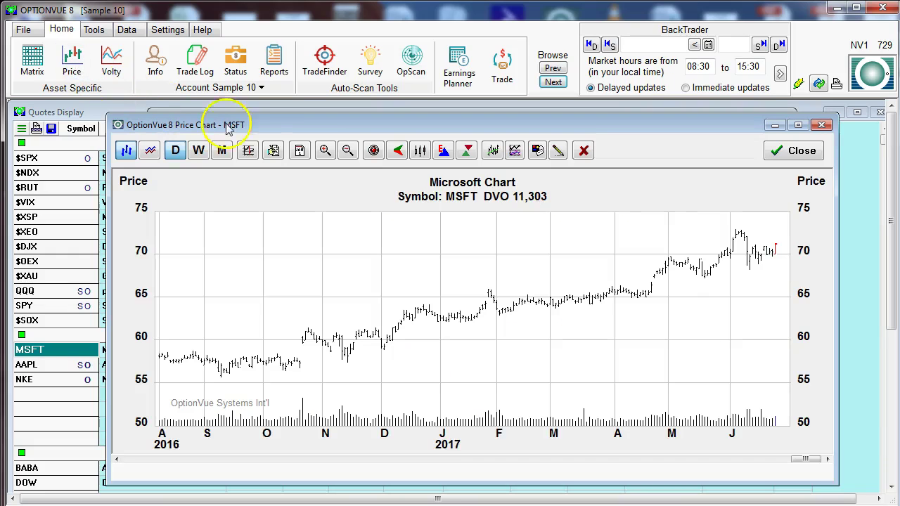
- Display the position's profit zone on the MSFT chart, then close the chart
left_click(397, 151)
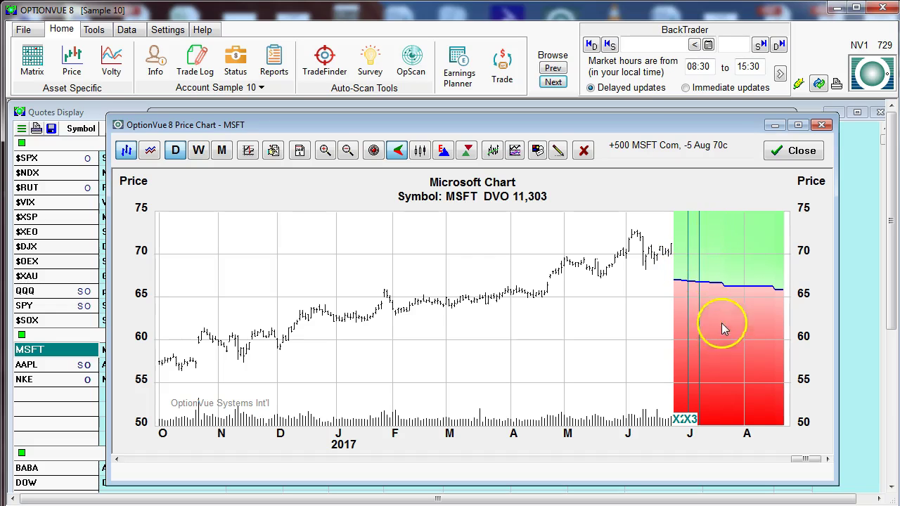
left_click(797, 151)
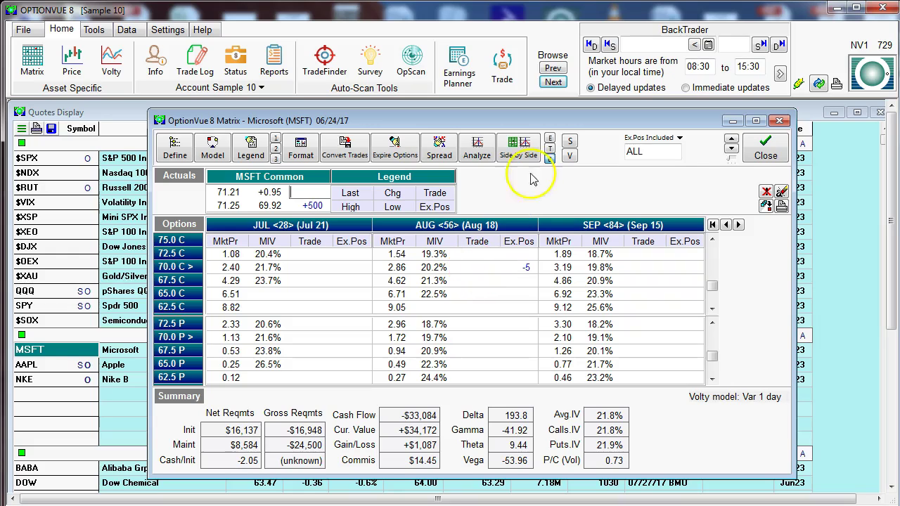
- Set E/T/B to T and enter -10 Sep 65.0 puts and +10 Sep 62.5 puts
left_click(550, 148)
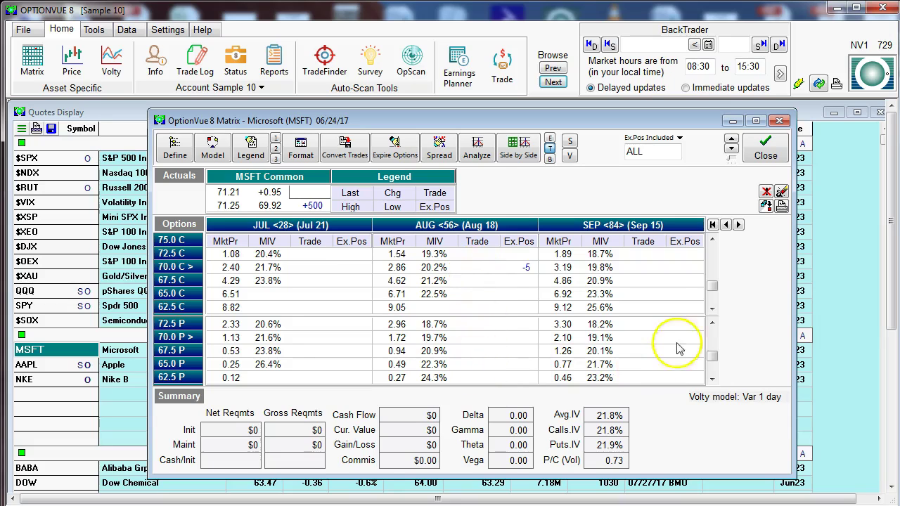
left_click(631, 367)
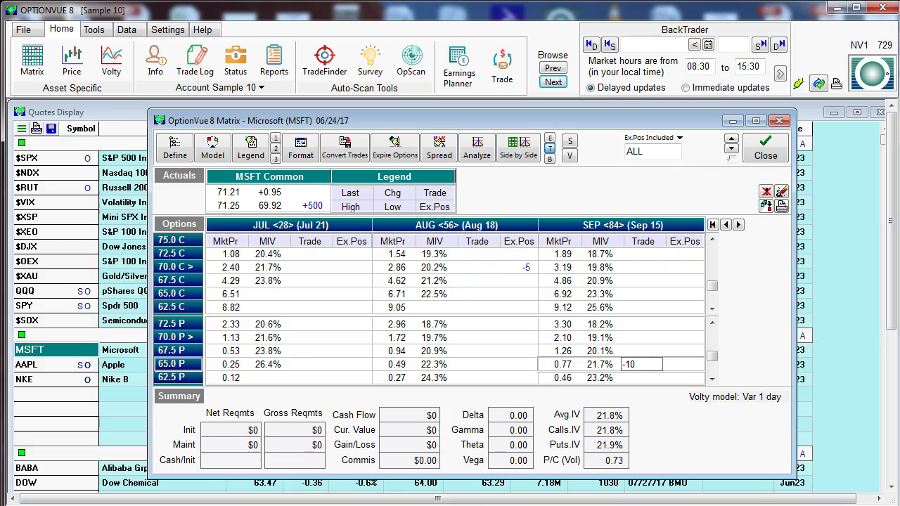
key("Return")
type("10")
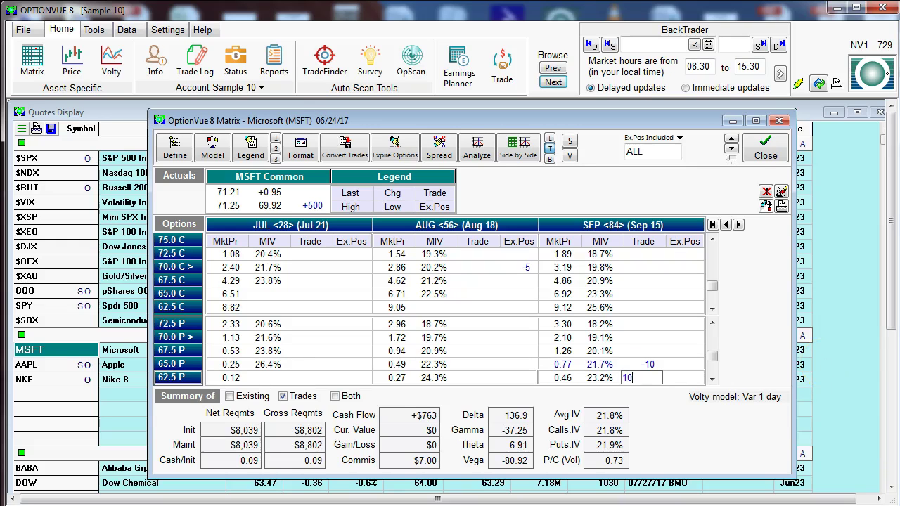
key("Return")
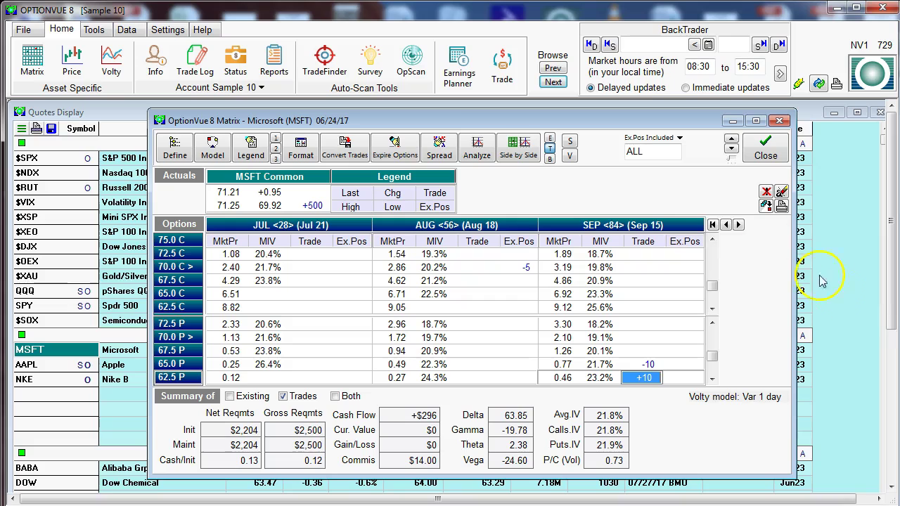
left_click(727, 224)
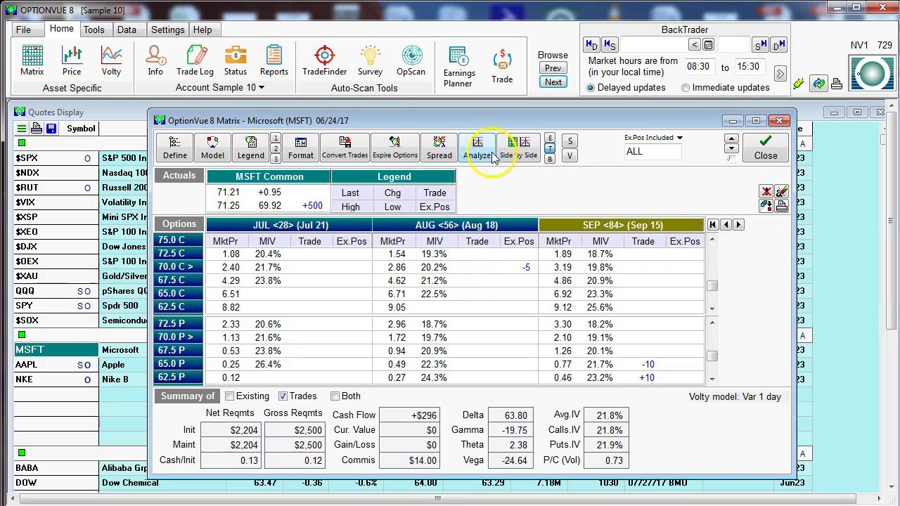
- Review the spread's P/L graph at T+84, then its trade dates and profit zone on the chart
left_click(478, 149)
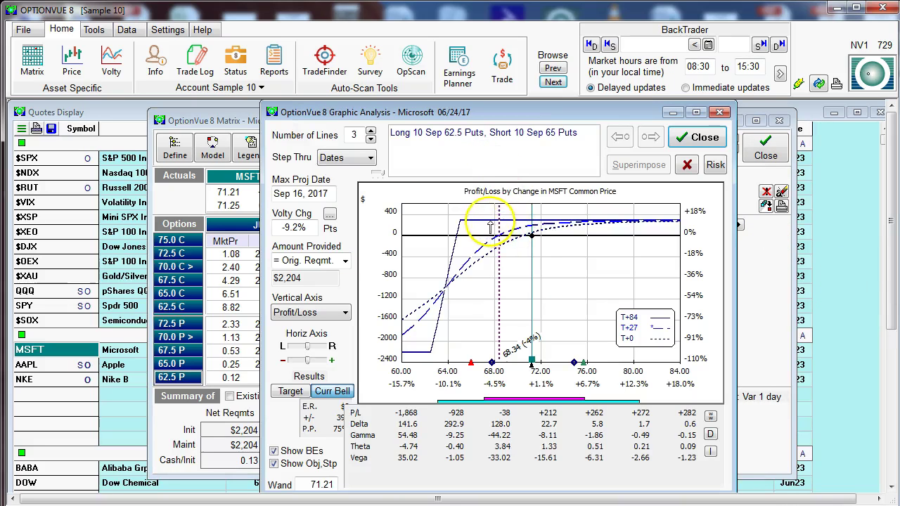
left_click(492, 224)
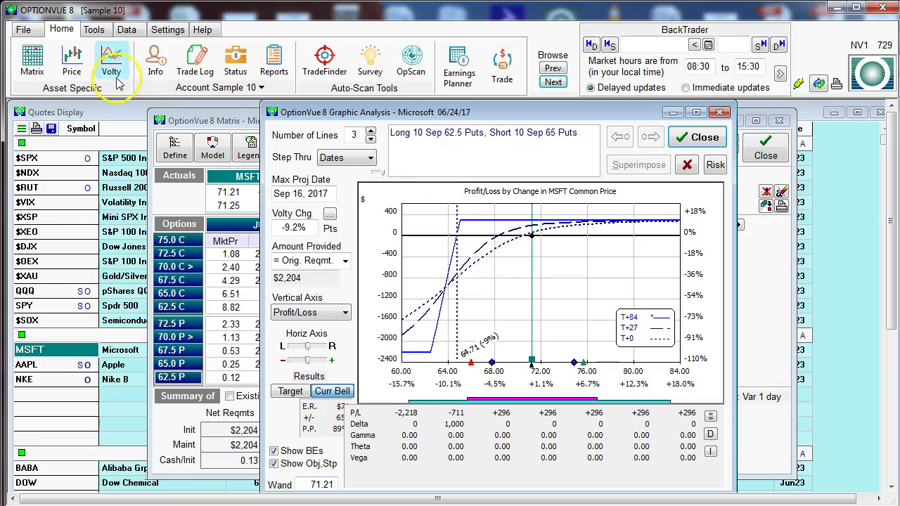
left_click(71, 56)
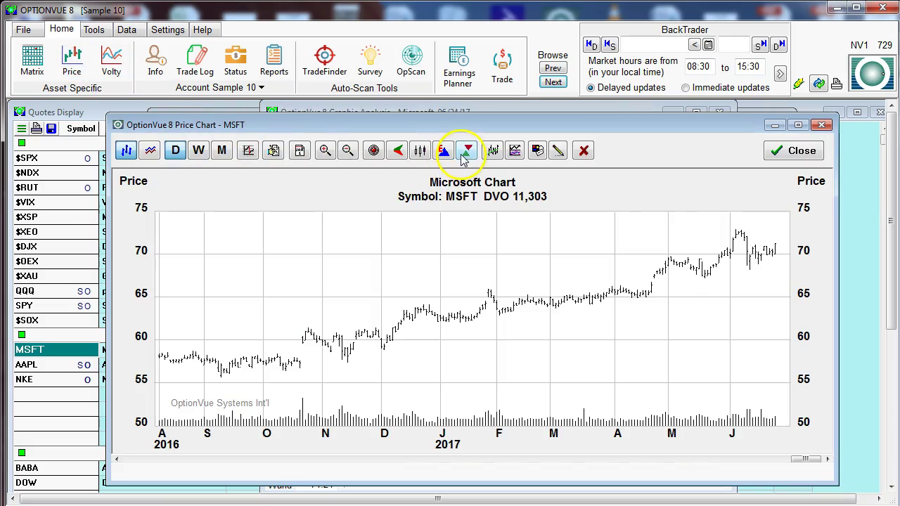
left_click(467, 151)
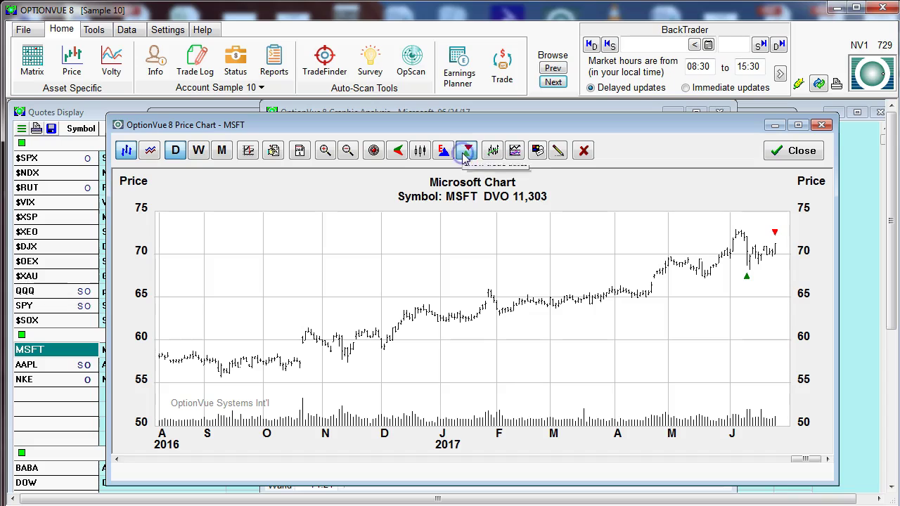
left_click(465, 152)
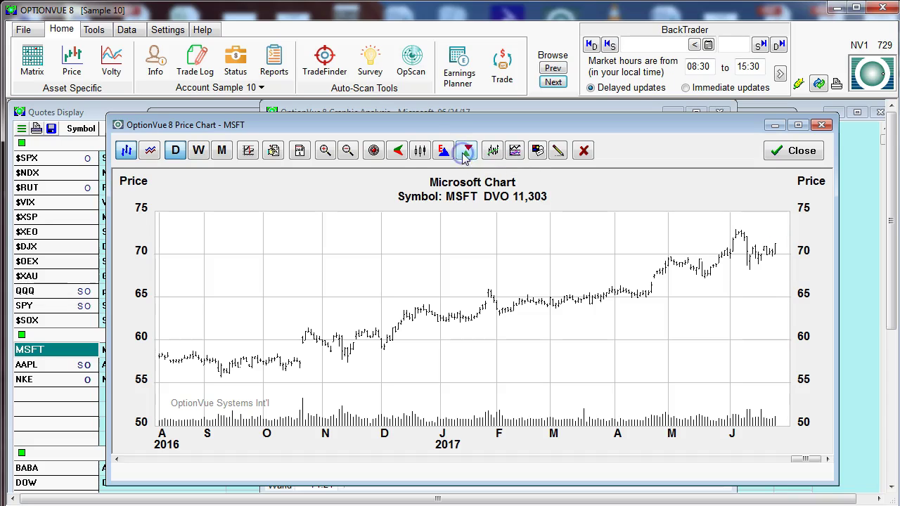
left_click(398, 150)
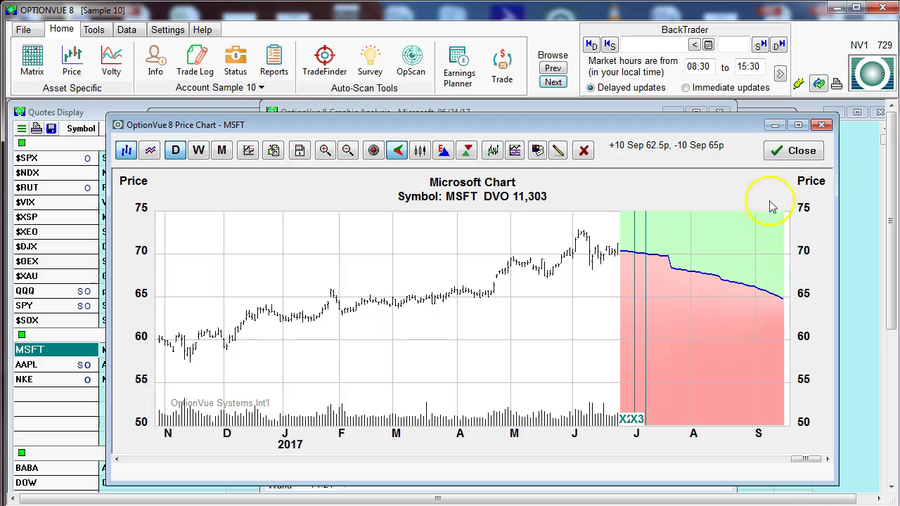
- Close the price chart, Graphic Analysis and option matrix windows
left_click(779, 154)
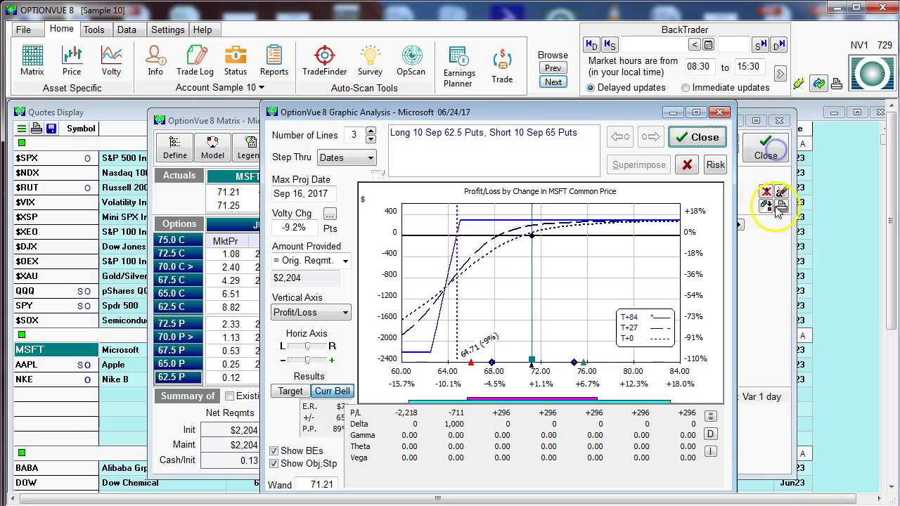
left_click(702, 144)
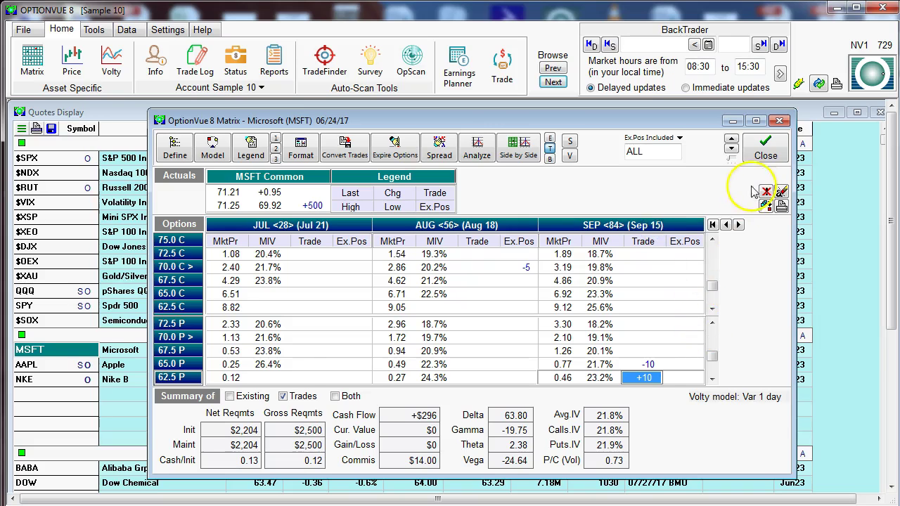
left_click(765, 148)
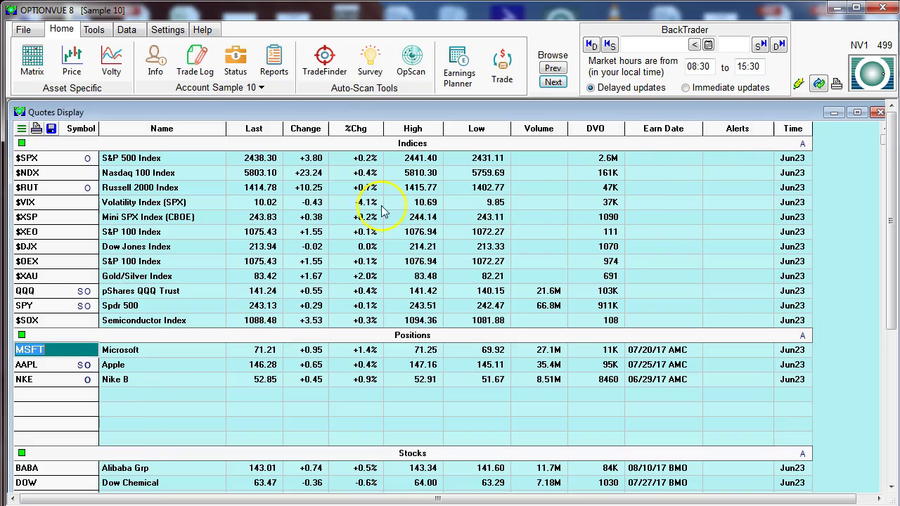
- Open the MSFT chart, try candlesticks then regular bars, and mark earnings announcement dates
left_click(71, 64)
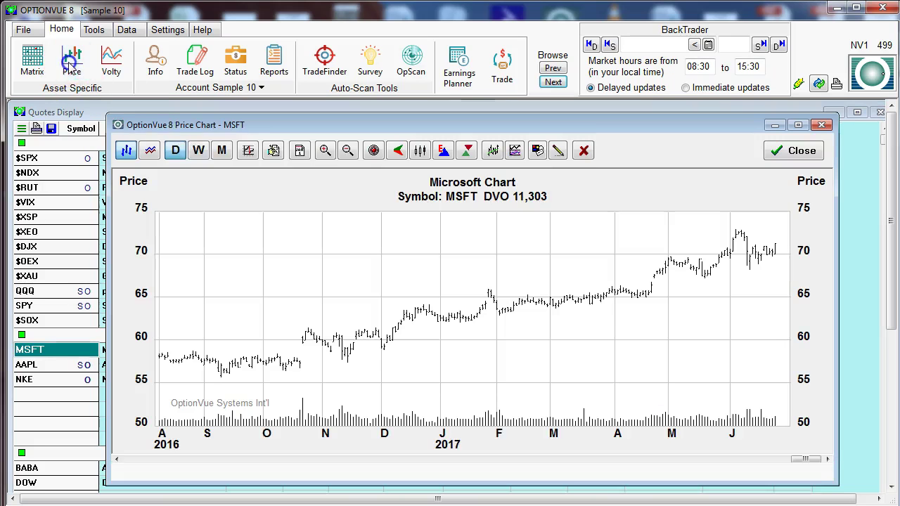
left_click(420, 152)
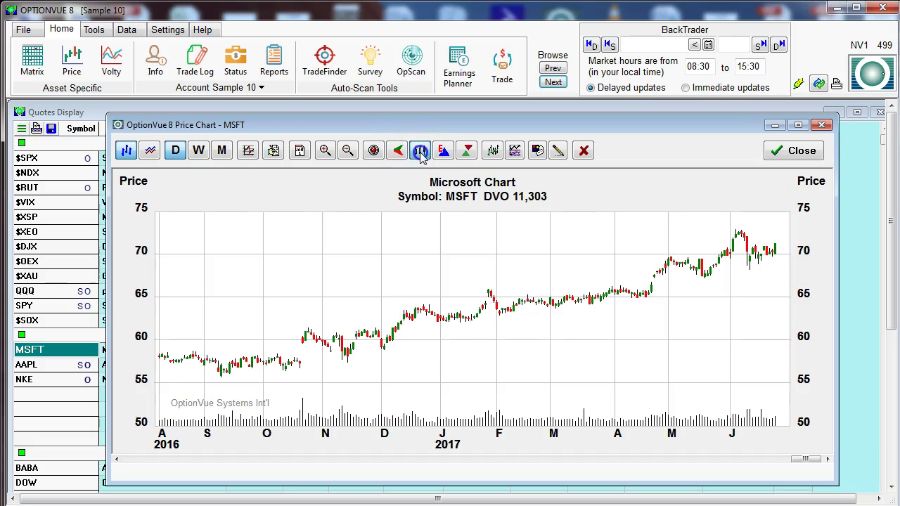
left_click(421, 151)
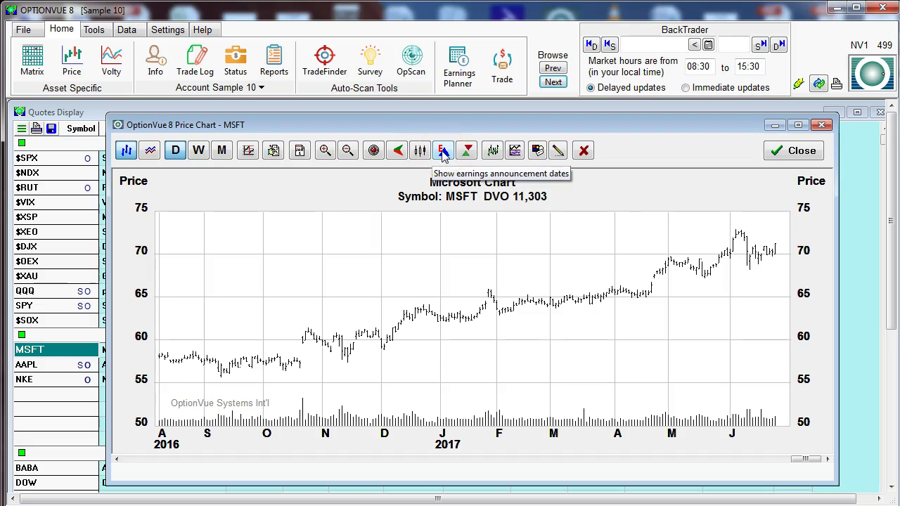
left_click(443, 152)
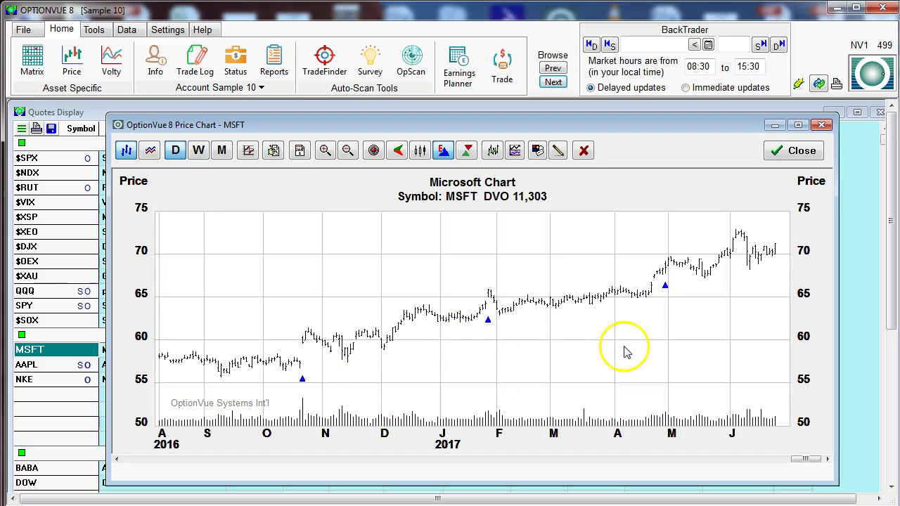
- Toggle trade dates and Bollinger bands on and off, then hide the earnings and red/green signal markers
left_click(468, 151)
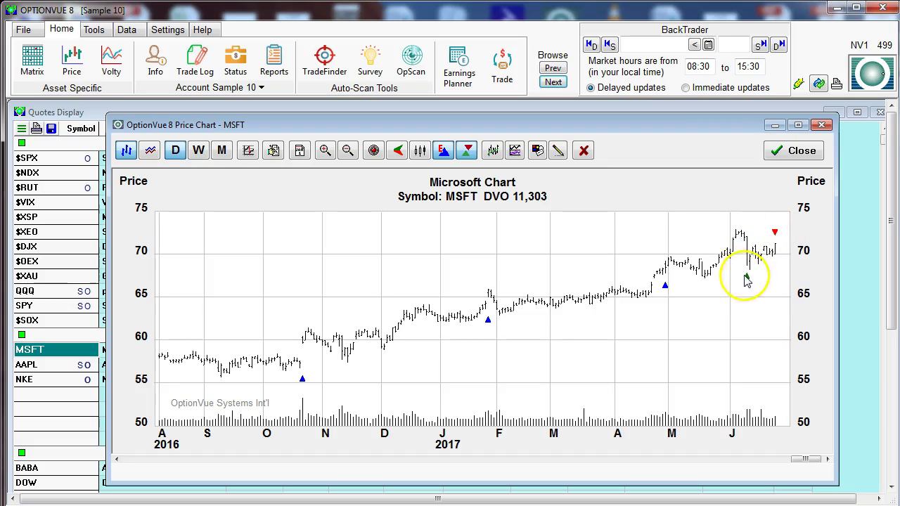
left_click(469, 152)
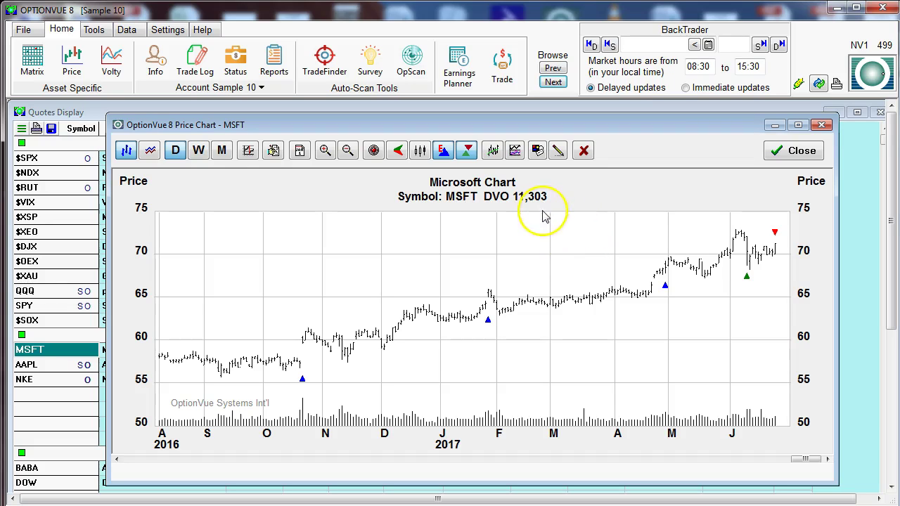
left_click(491, 152)
left_click(491, 152)
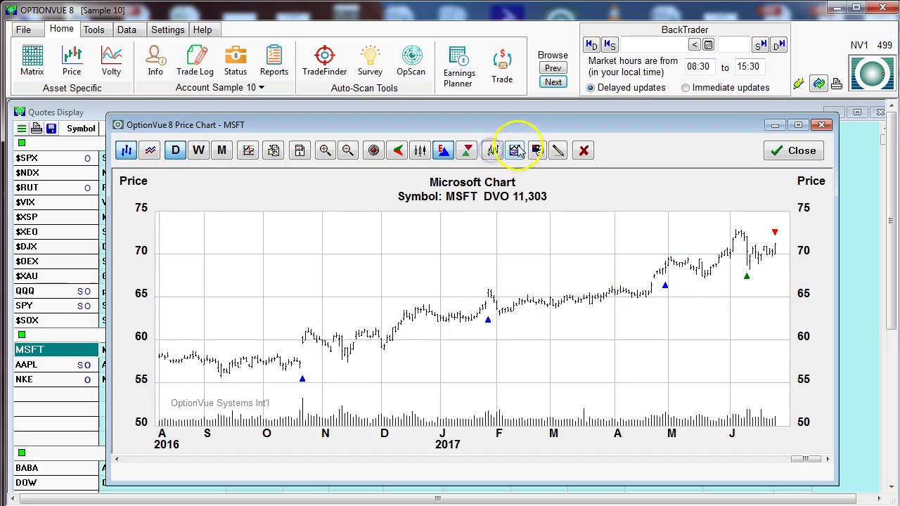
left_click(443, 151)
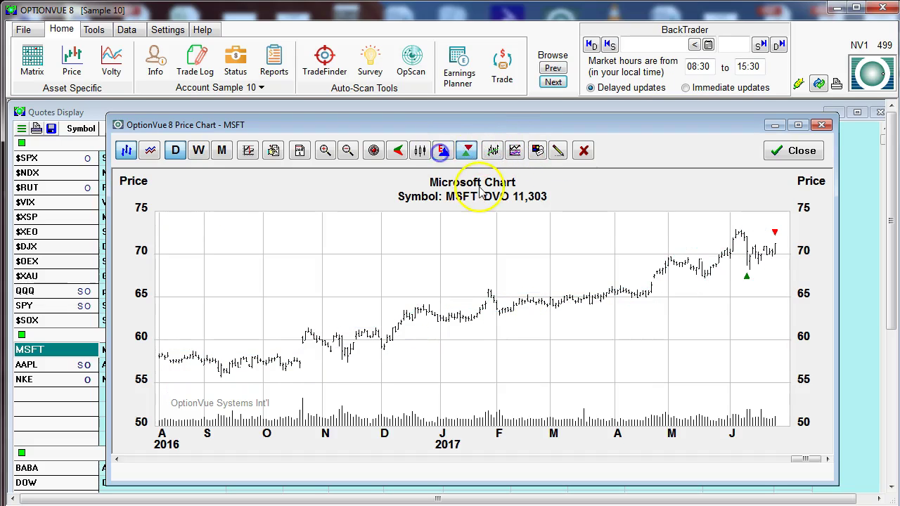
left_click(467, 151)
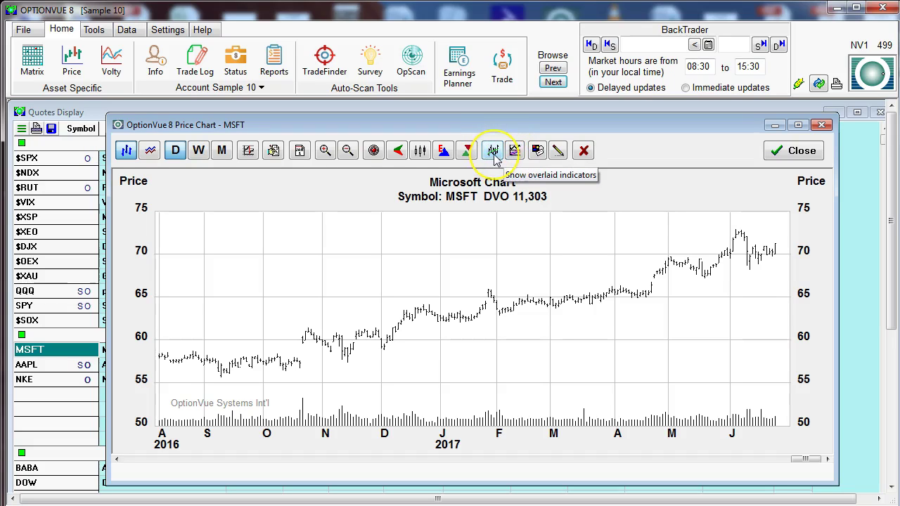
- Choose Moving average(s) as the overlaid indicator with Line 1 set to 60 Exponential
left_click(495, 155)
left_click(515, 156)
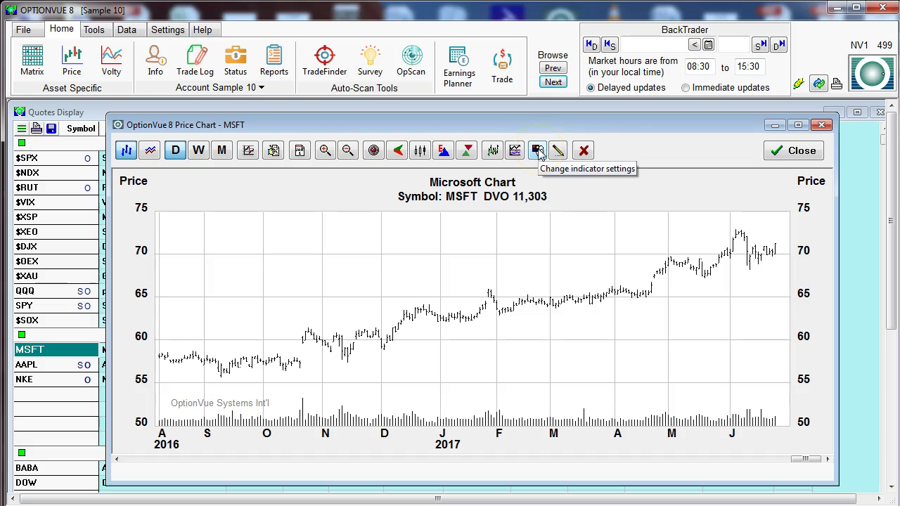
left_click(538, 152)
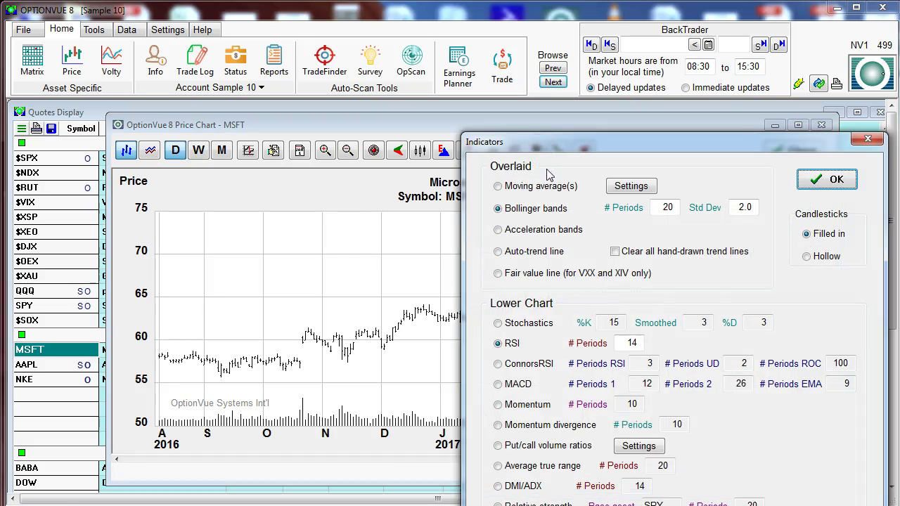
left_click(499, 187)
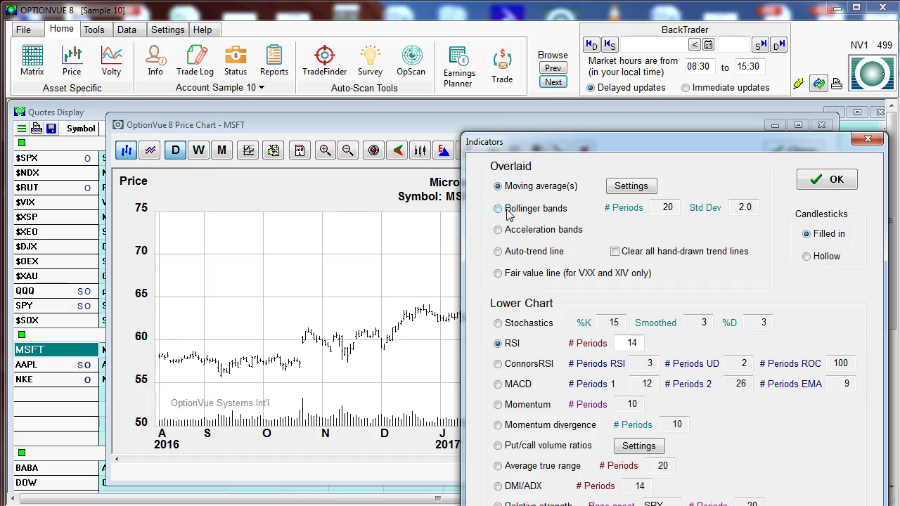
left_click(631, 186)
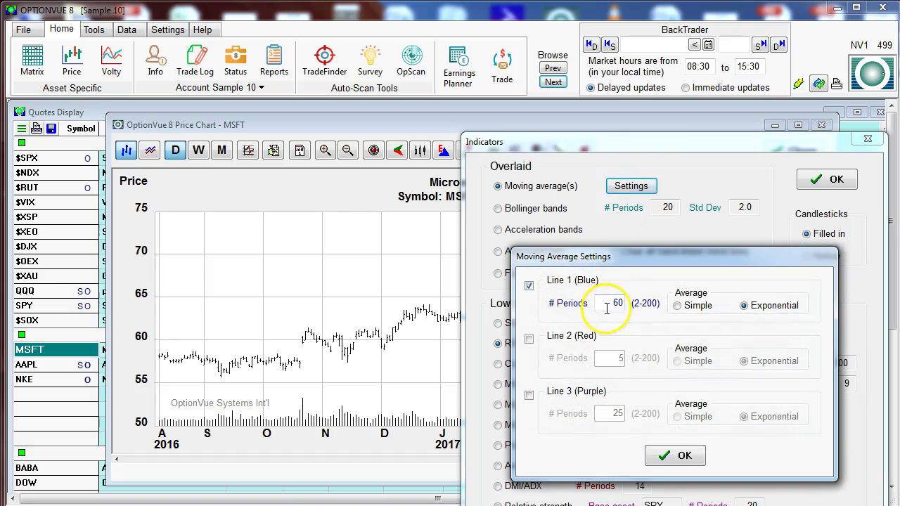
left_click(676, 454)
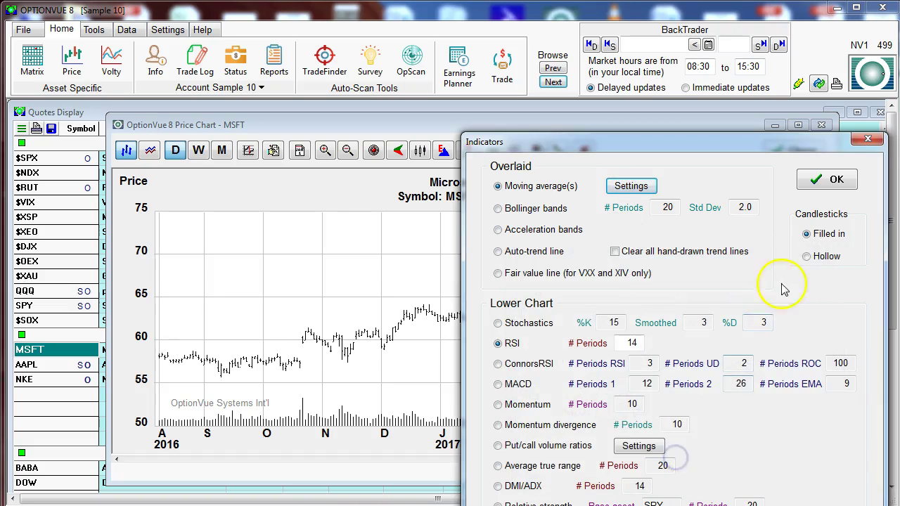
- Select Stochastics as the Lower Chart indicator and confirm the Indicators dialog
left_click_drag(794, 144, 768, 105)
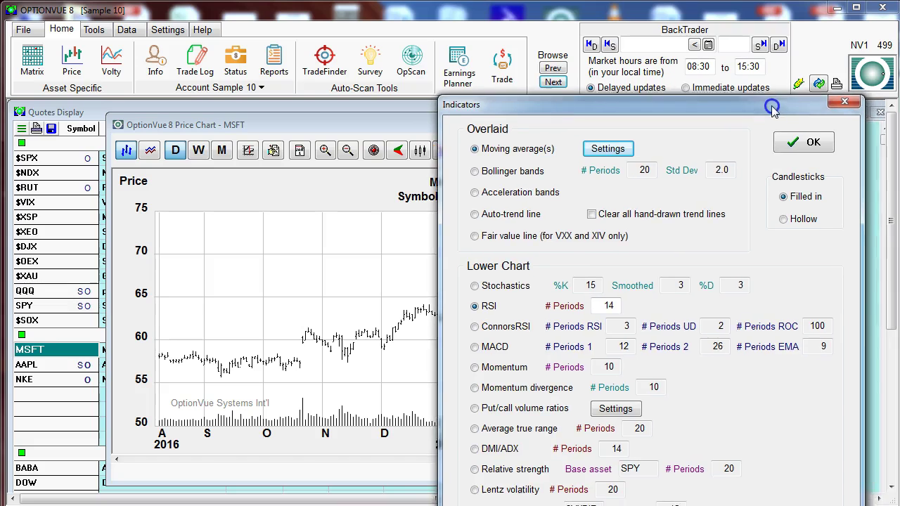
left_click(472, 285)
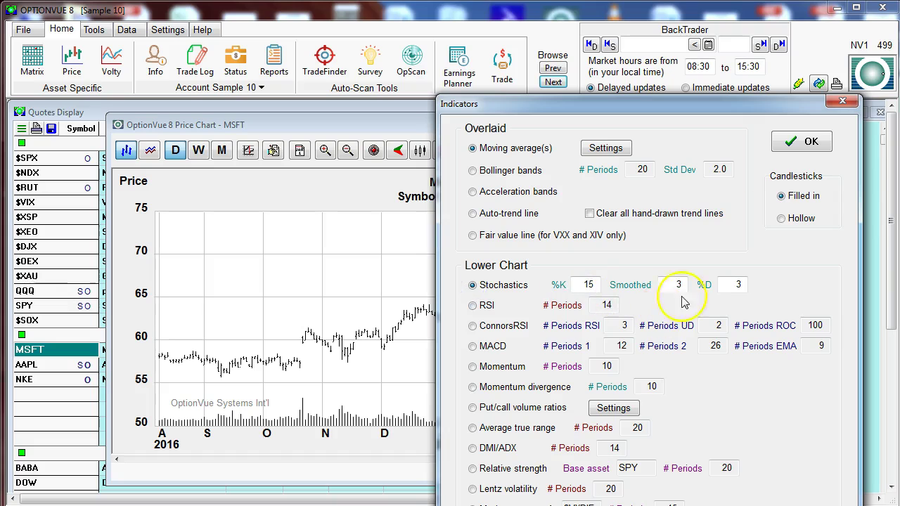
left_click(819, 140)
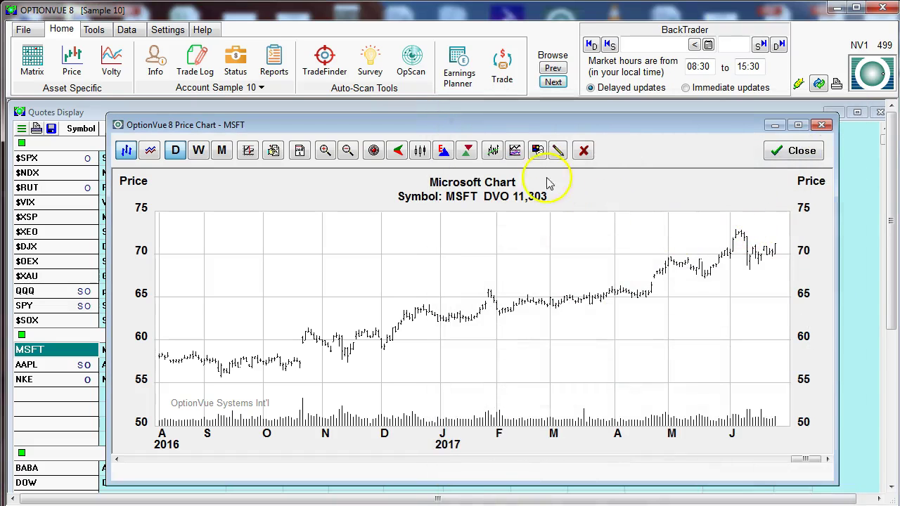
- Show the MA 60 overlay and lower pane, and switch the lower pane from Stochastics to RSI
left_click(492, 150)
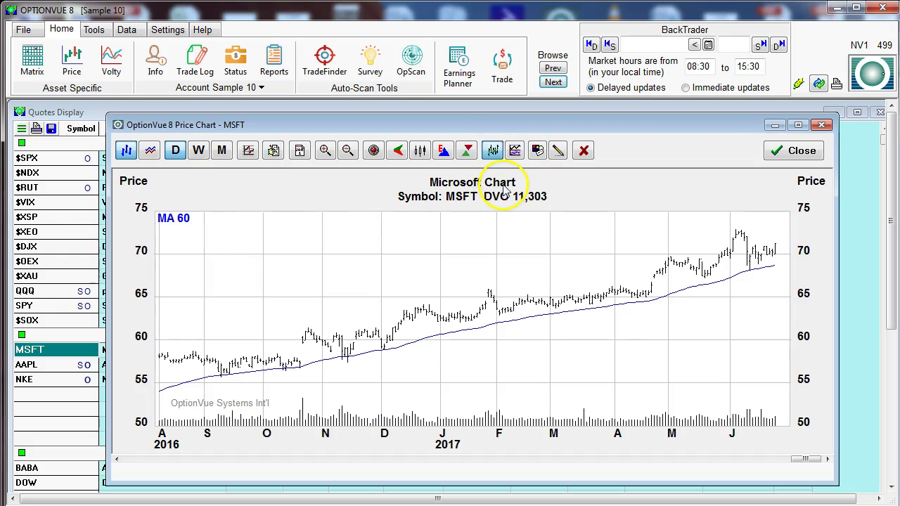
left_click(515, 153)
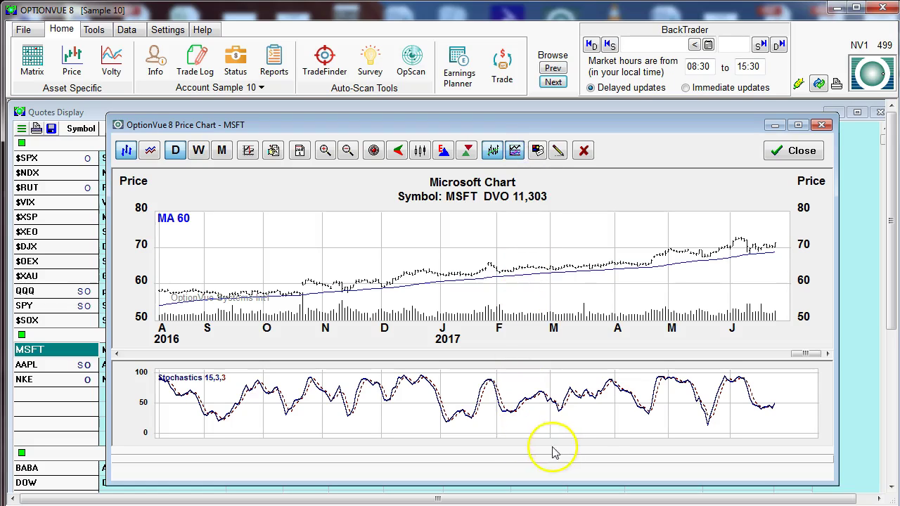
right_click(616, 415)
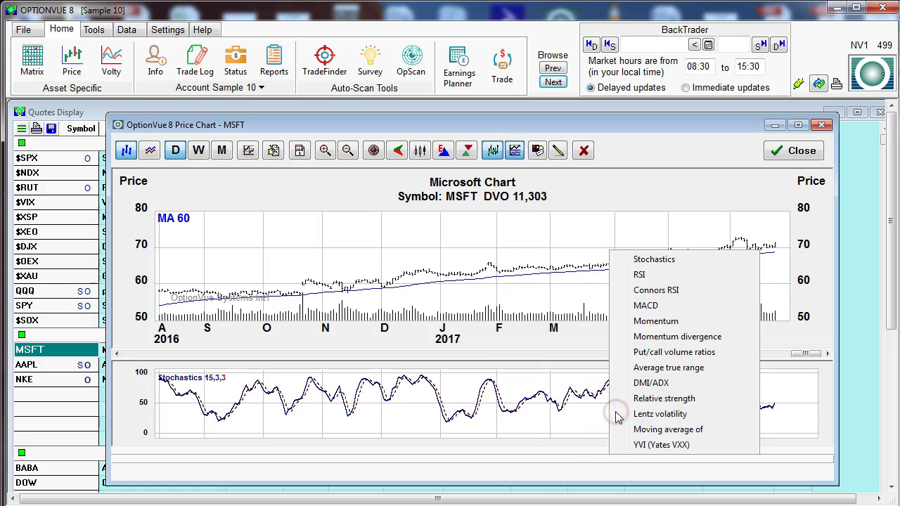
left_click(640, 276)
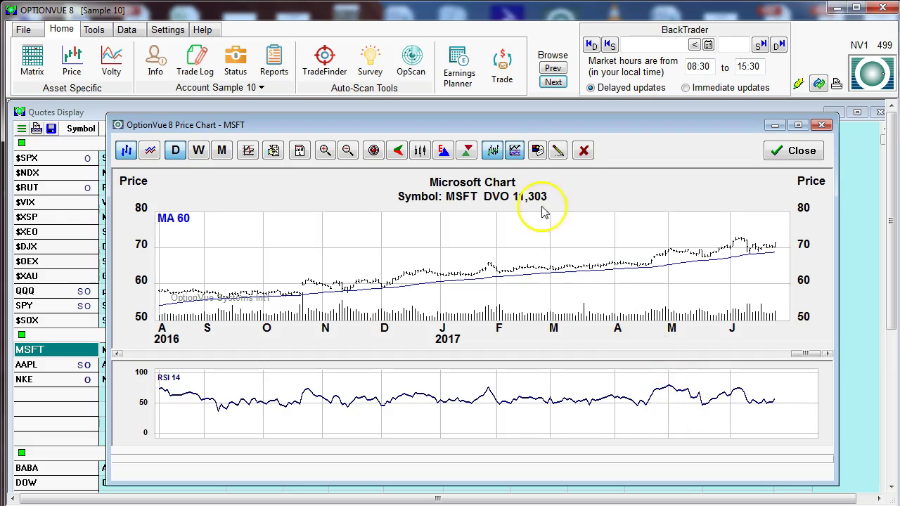
- Hide both the MA 60 overlay and the RSI 14 lower pane
left_click(514, 151)
left_click(492, 150)
left_click(492, 151)
left_click(514, 152)
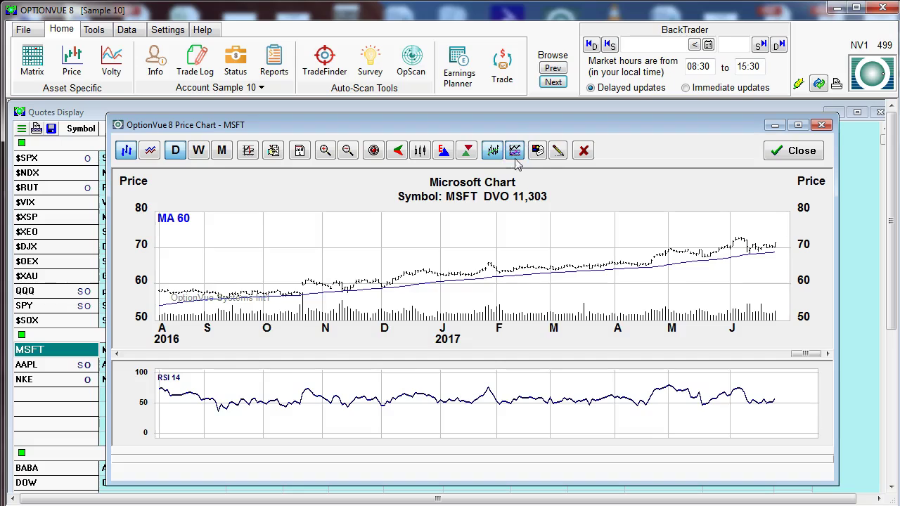
left_click(514, 151)
left_click(492, 150)
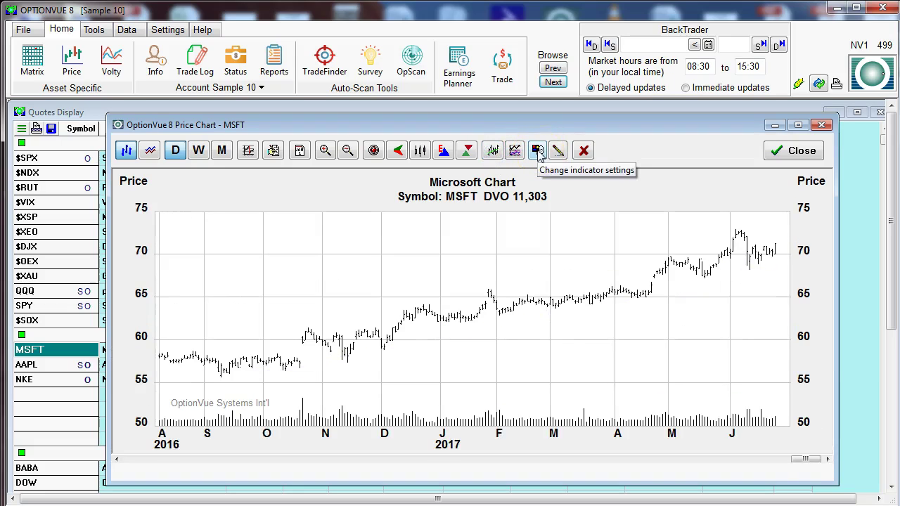
- Draw two trend lines along the lows and highs forming an upward channel
left_click(561, 154)
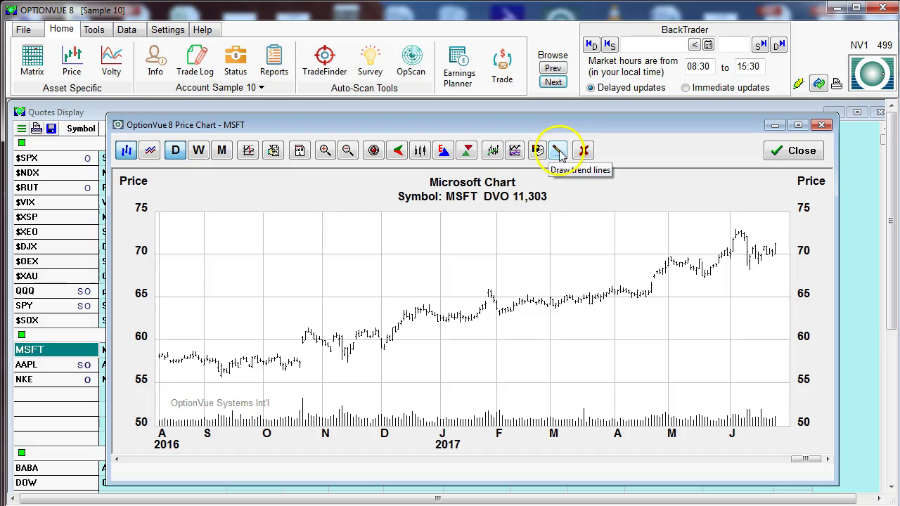
left_click(557, 152)
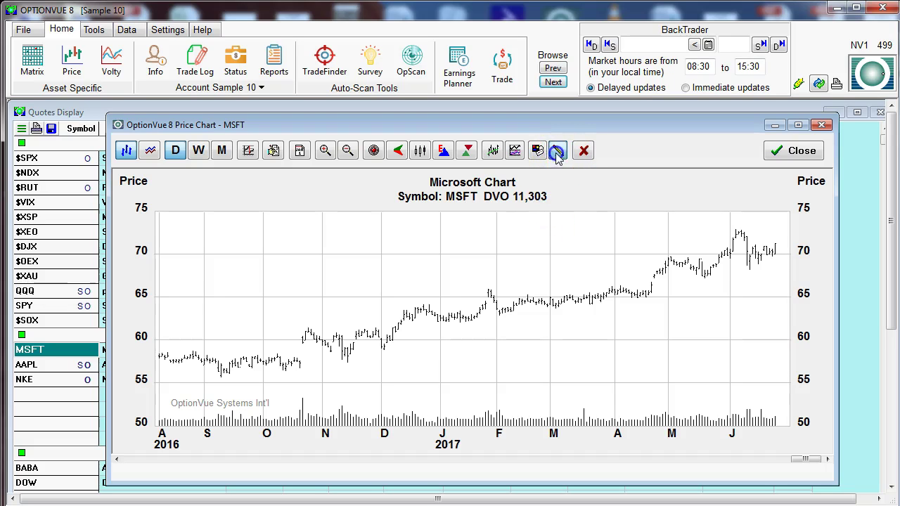
left_click_drag(345, 360, 785, 276)
left_click(533, 301)
left_click_drag(345, 363, 745, 271)
left_click_drag(642, 258, 230, 330)
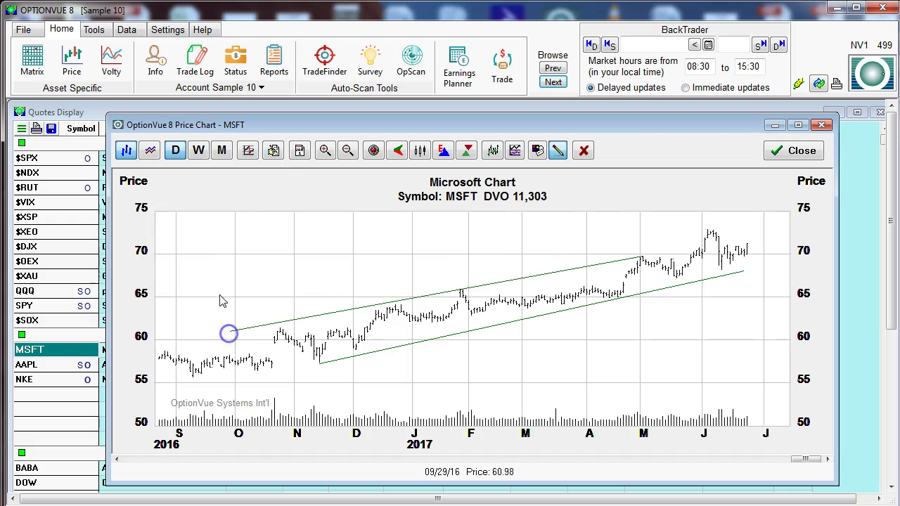
- Cycle through weekly, monthly, weekly and daily bars, then close the chart
left_click(198, 151)
left_click(220, 152)
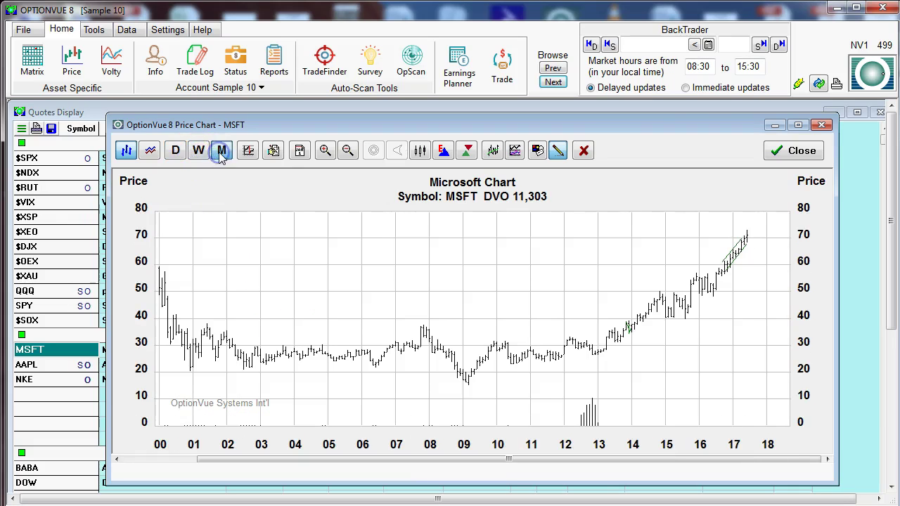
left_click(199, 151)
left_click(178, 152)
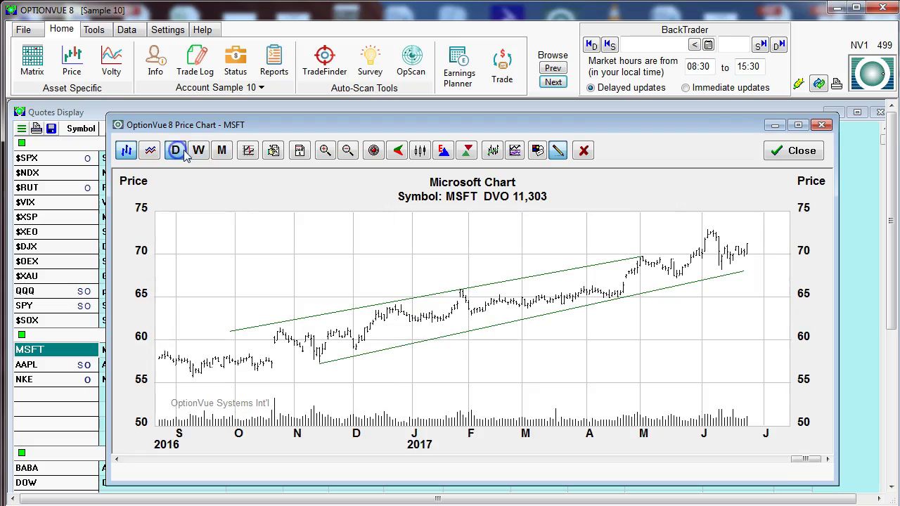
left_click(787, 149)
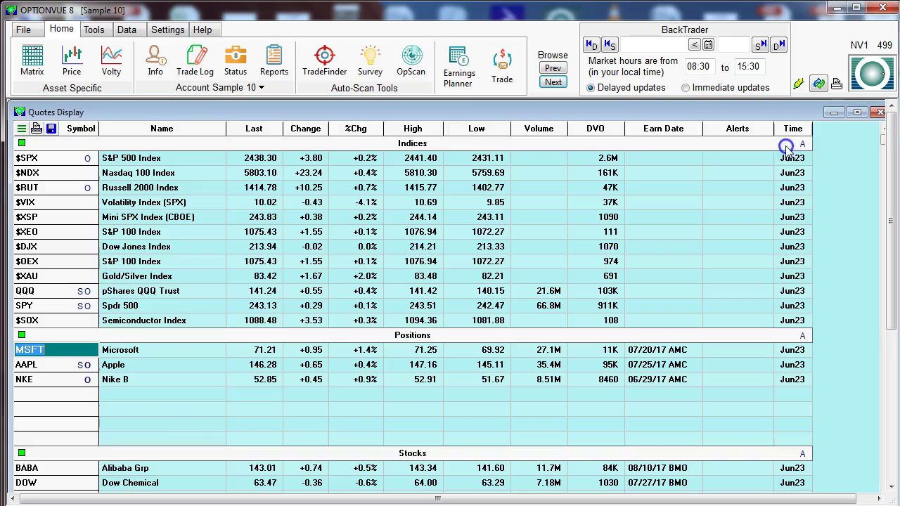
- Reopen the MSFT price chart and overlay its statistical and implied volatility lines on a Volty axis
left_click(72, 59)
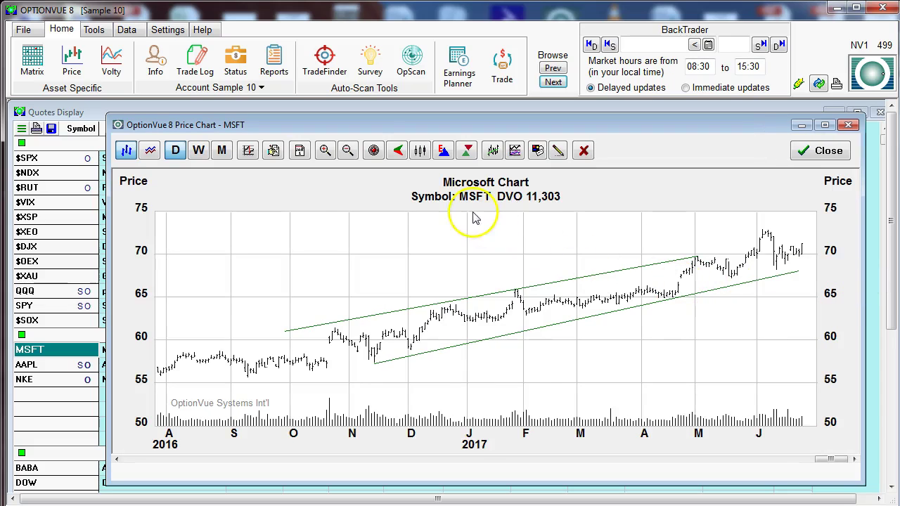
left_click(152, 153)
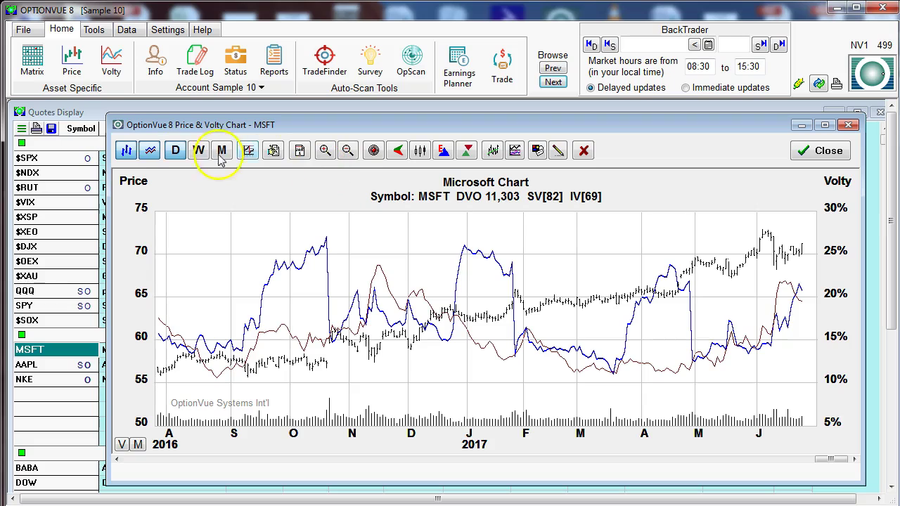
left_click(151, 151)
left_click(152, 153)
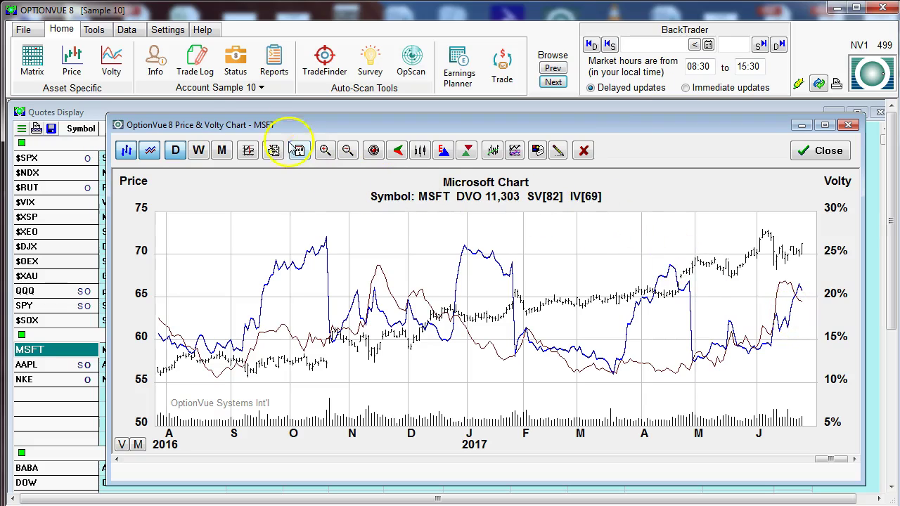
- Set the Volty Chart percentile period to 1.0 years in Preferences and confirm
left_click(163, 33)
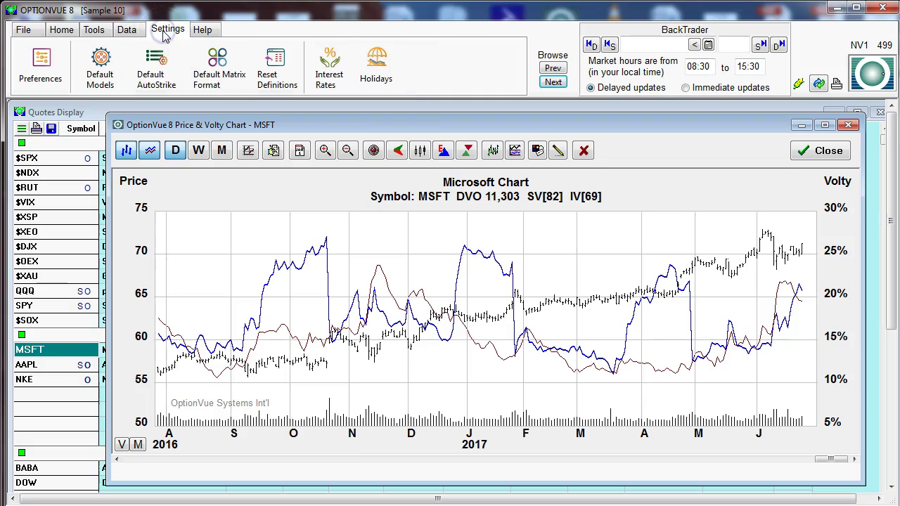
left_click(46, 71)
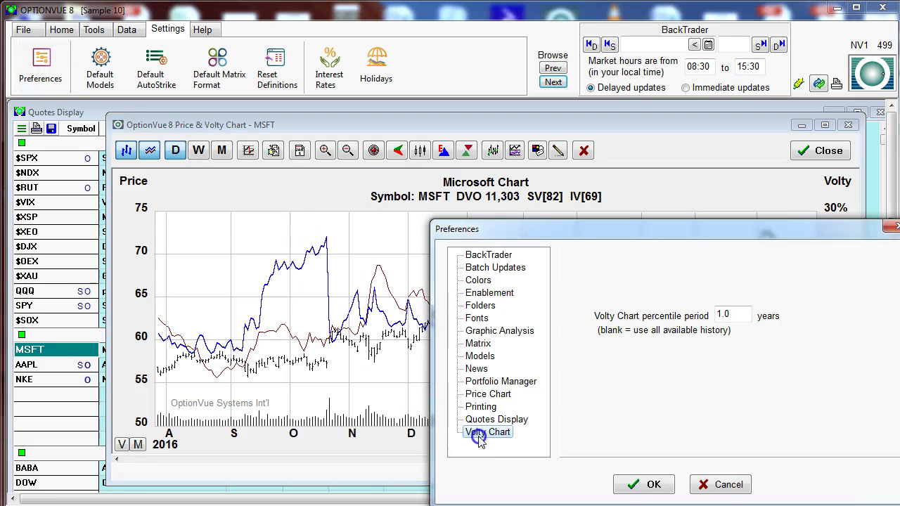
left_click_drag(745, 316, 716, 316)
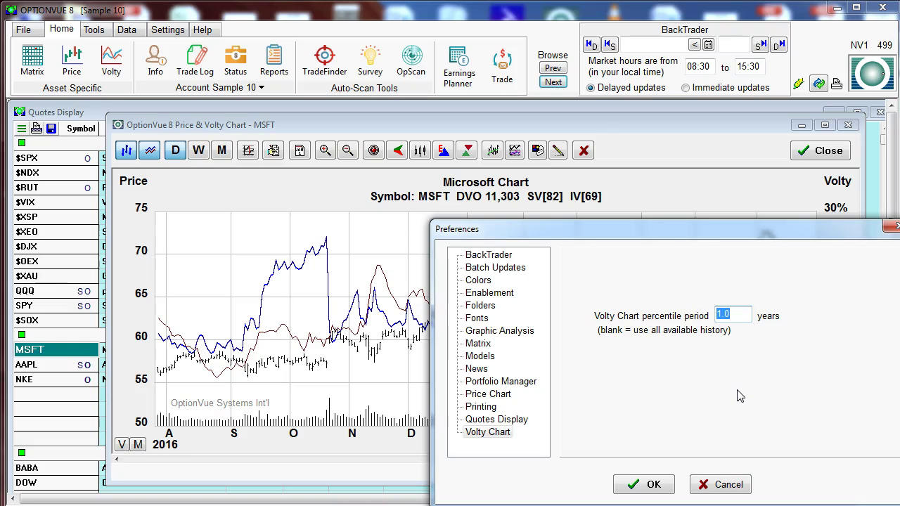
left_click(645, 484)
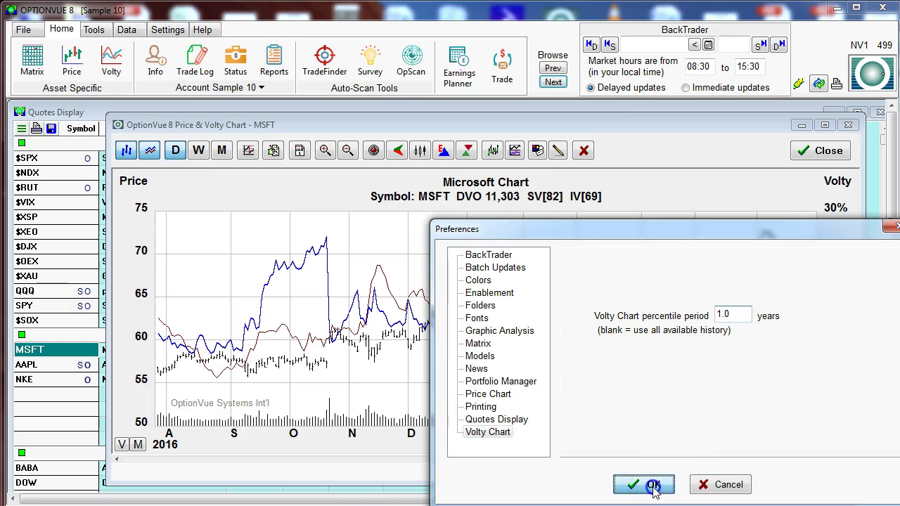
- Zoom the MSFT chart out to April 2016–June 2017 and read the 06/23/17 data values
left_click(348, 149)
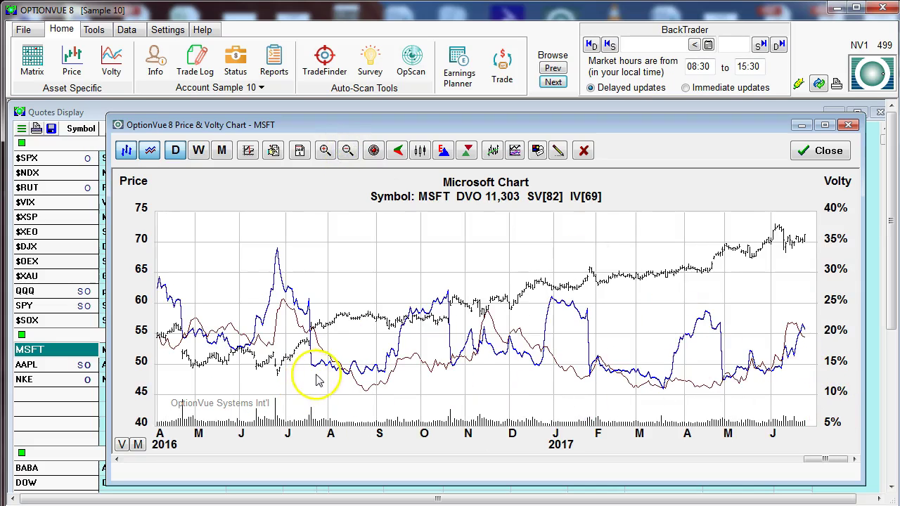
left_click(805, 332)
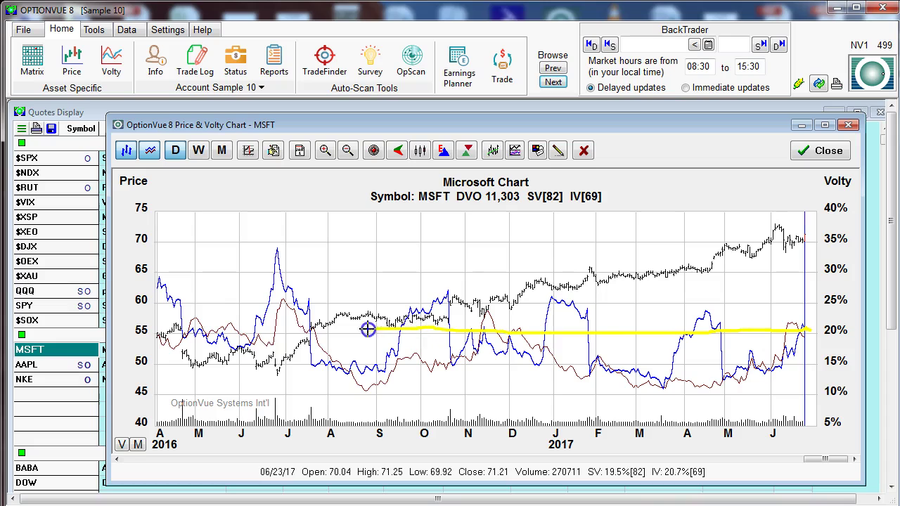
left_click(249, 329)
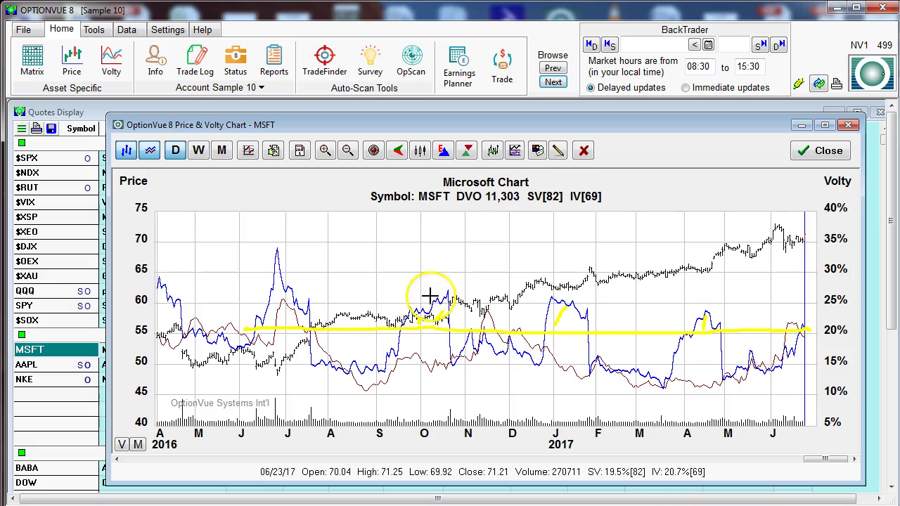
- Sketch two annotation marks on the chart, then clear them
left_click_drag(299, 316, 320, 295)
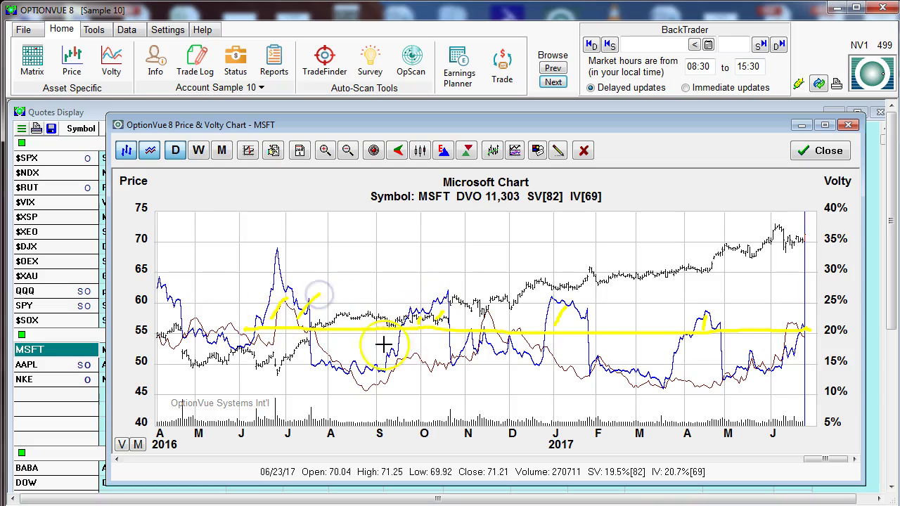
mouse_move(330, 344)
left_mouse_down()
mouse_move(348, 372)
mouse_move(384, 346)
left_mouse_up()
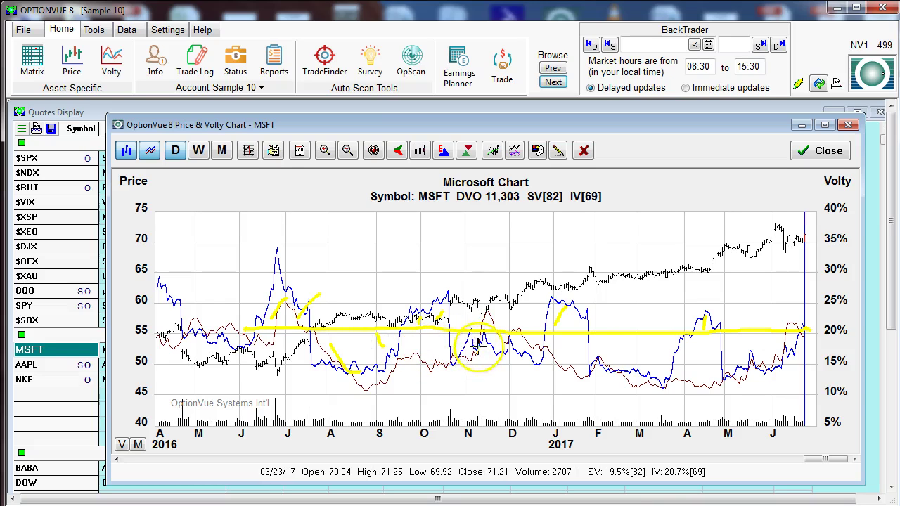
key("Escape")
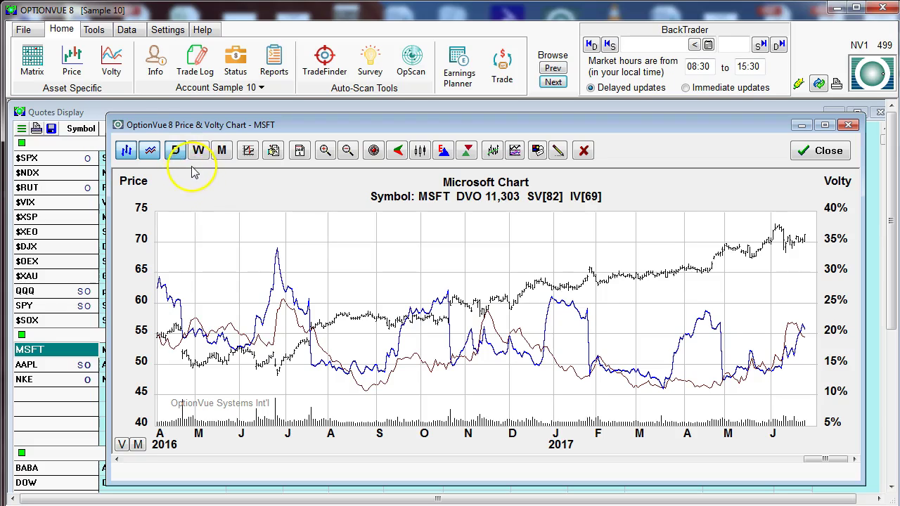
- Blank the Volty Chart percentile period to use all history, then close the MSFT chart
left_click(167, 32)
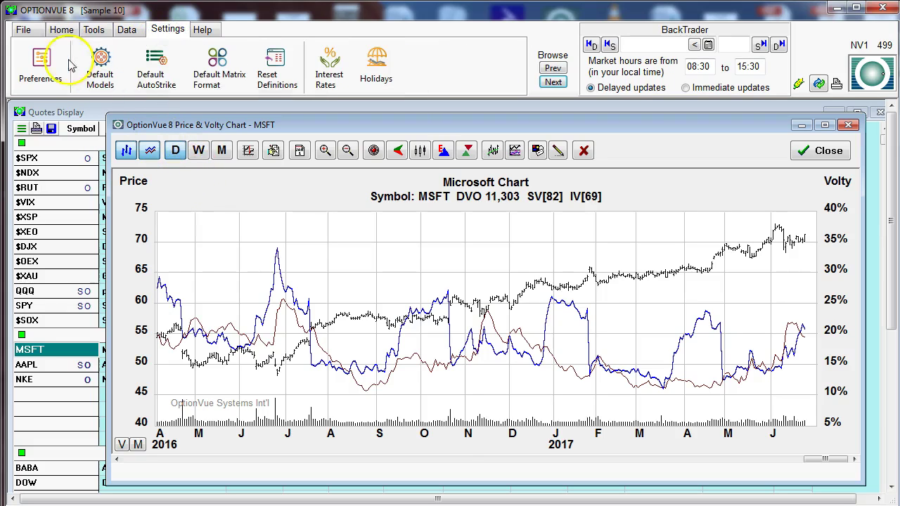
left_click(42, 63)
left_click(485, 431)
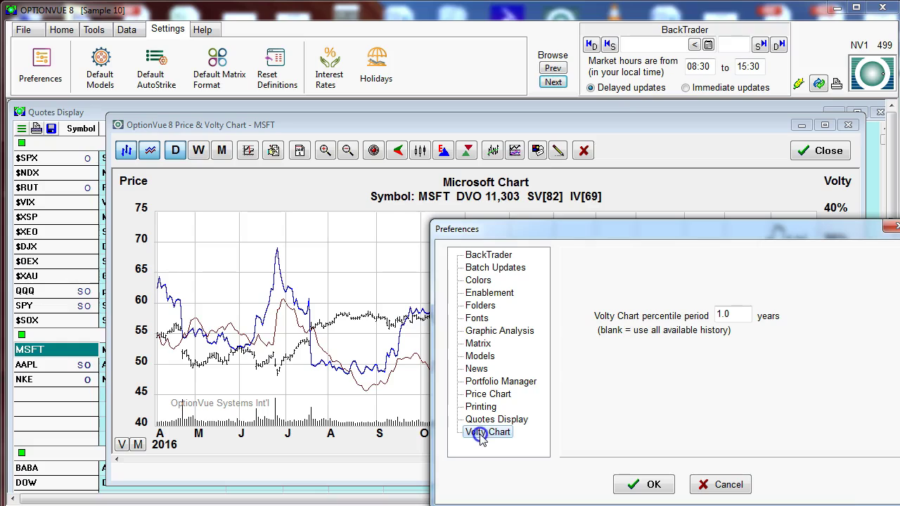
key("Tab")
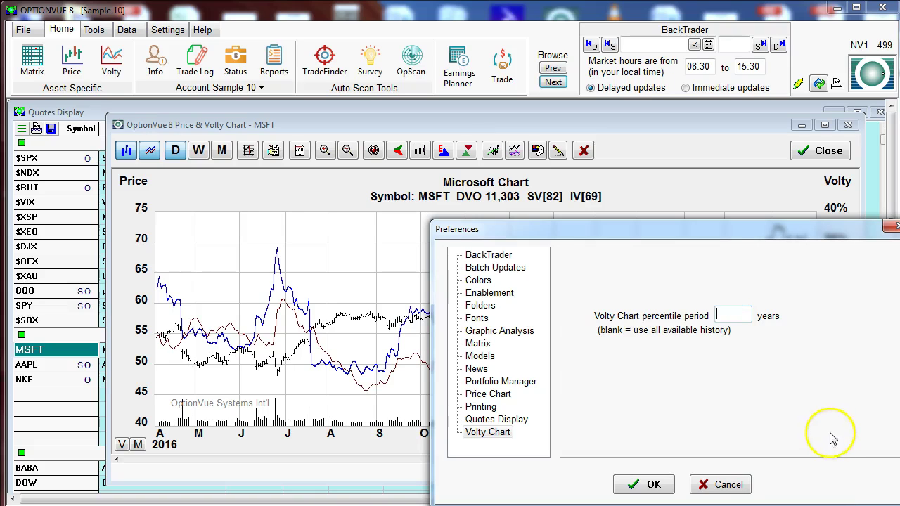
left_click(655, 484)
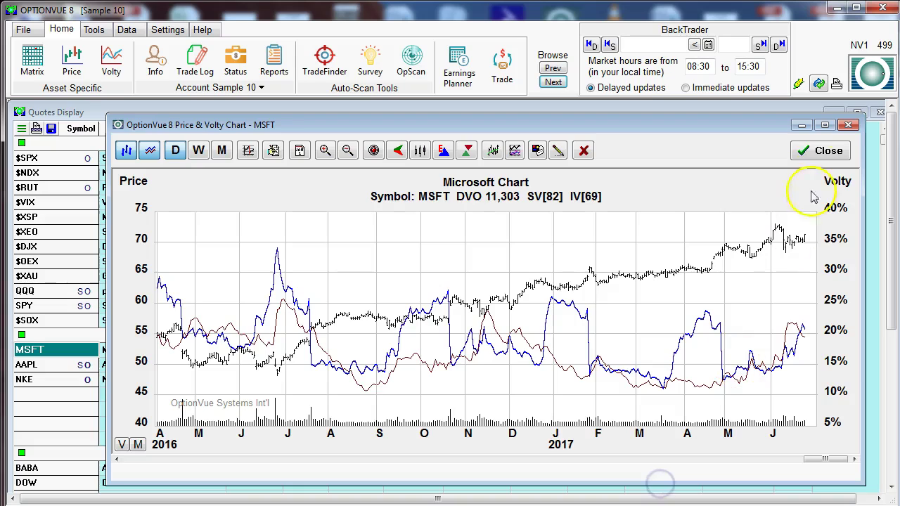
left_click(822, 151)
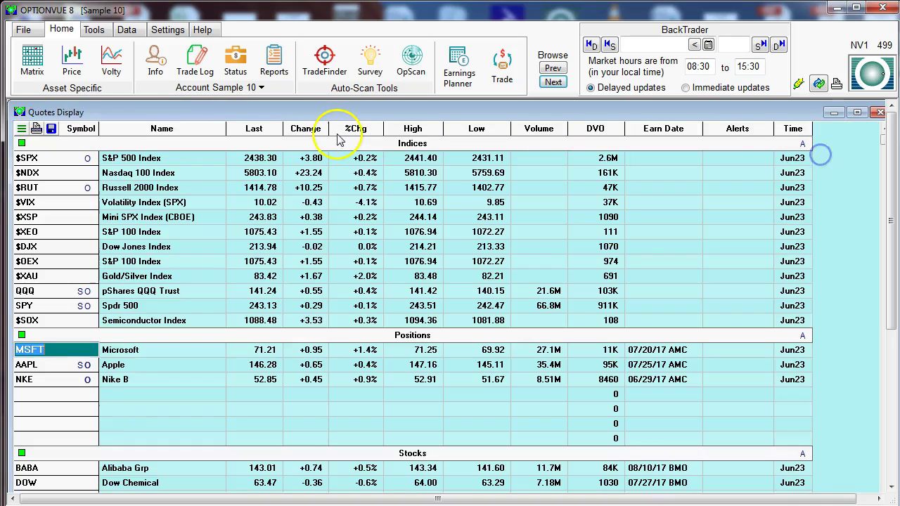
- Reopen the MSFT Price & Volty chart and zoom out to September 2015–June 2017
left_click(74, 63)
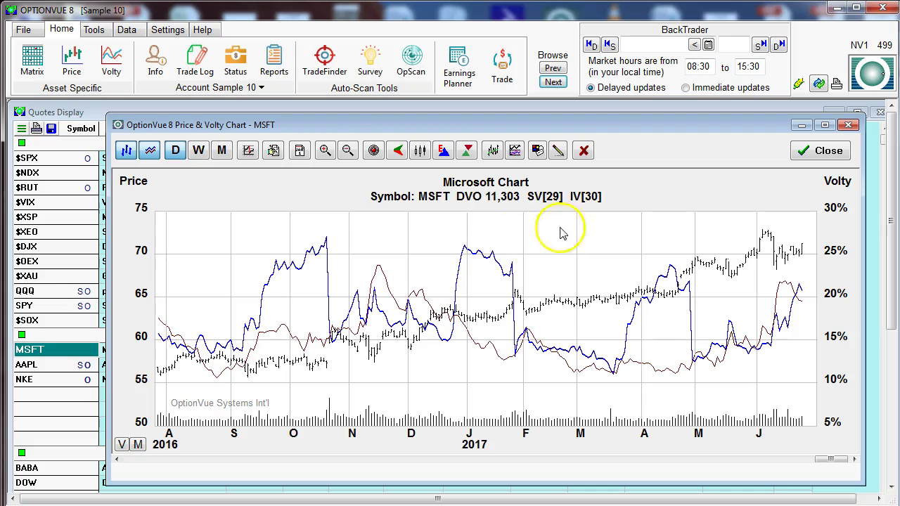
left_click(347, 150)
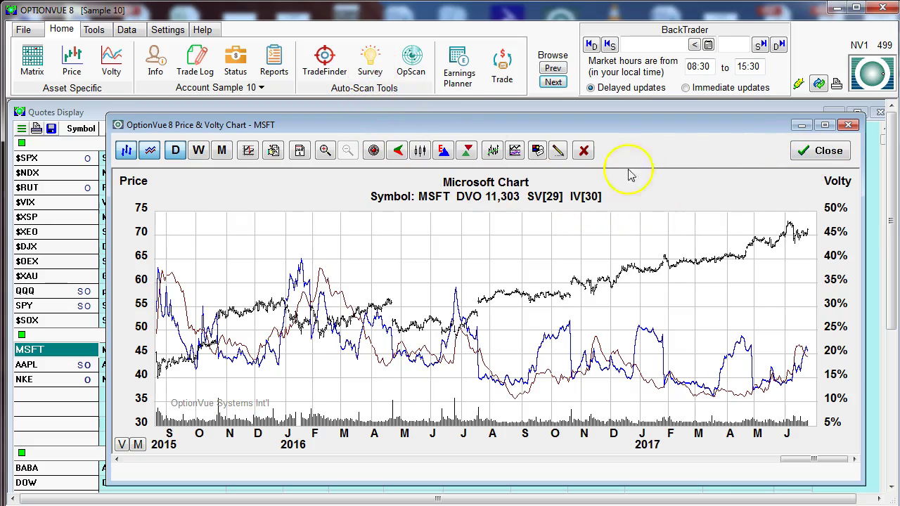
- Zoom in to October 2016–June 2017 and briefly show, then hide, the historical volatility averages
left_click(324, 152)
left_click(325, 152)
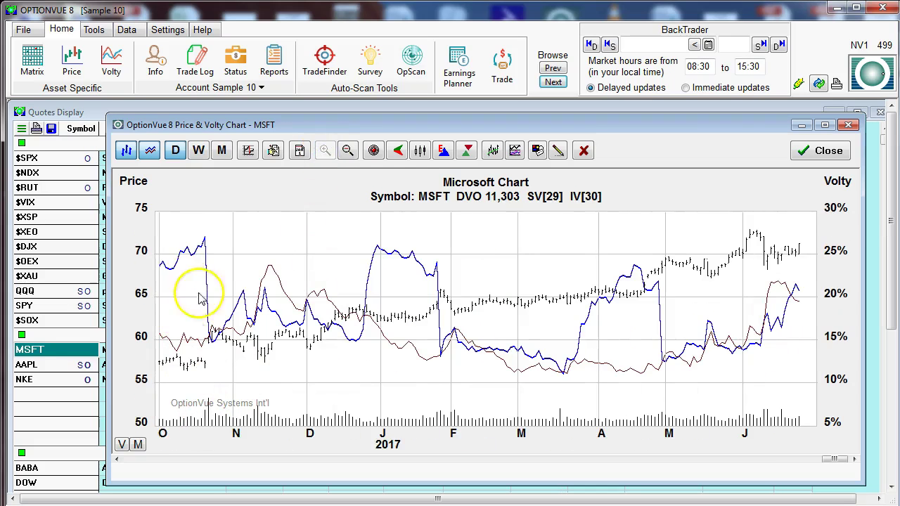
left_click(121, 445)
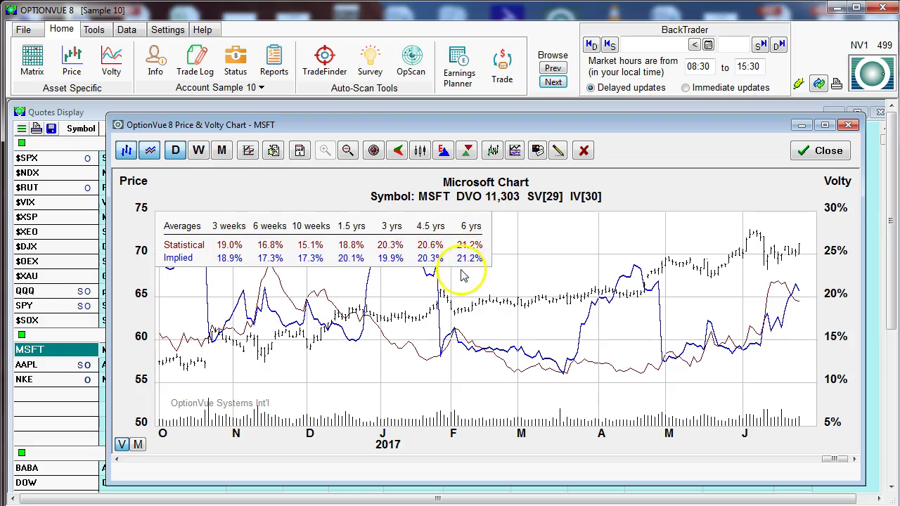
left_click(122, 445)
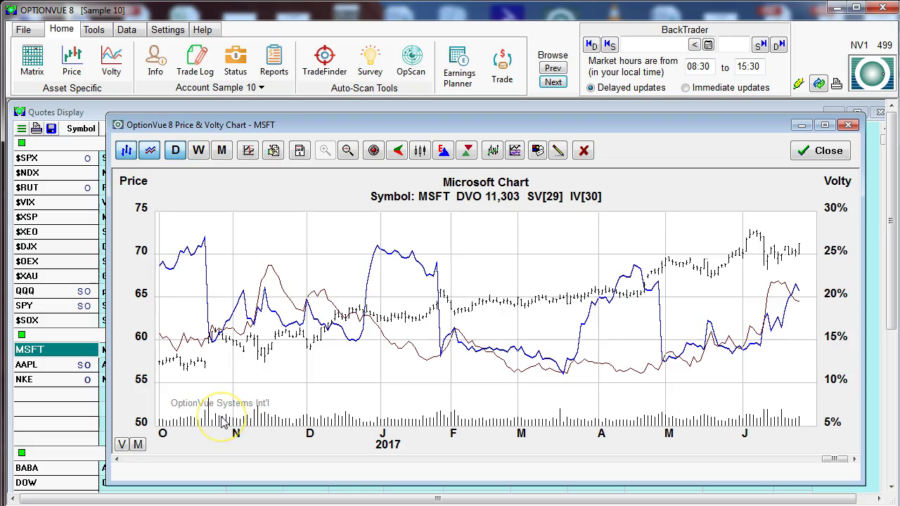
left_click(139, 445)
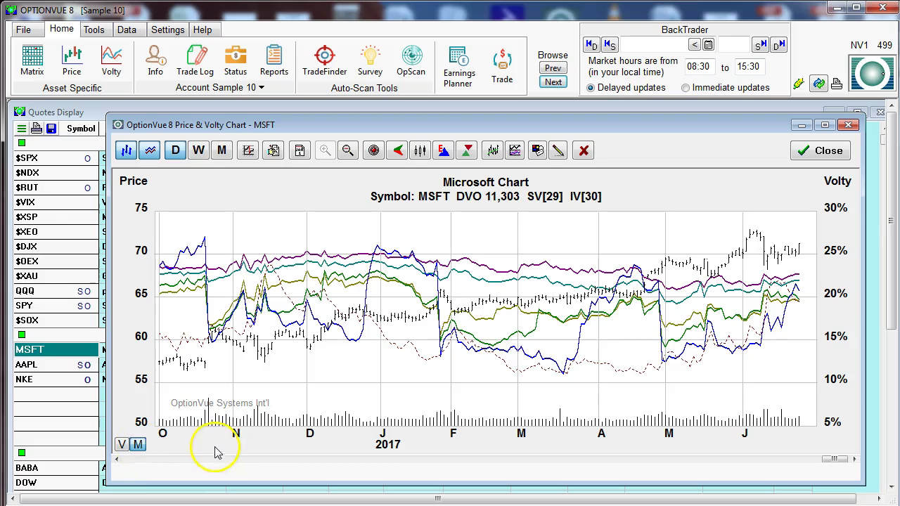
left_click(809, 343)
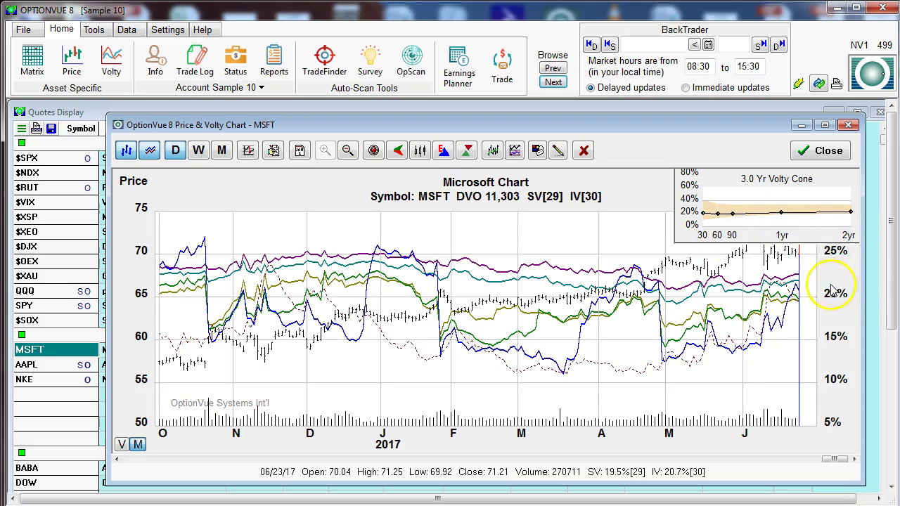
left_click_drag(664, 372, 531, 343)
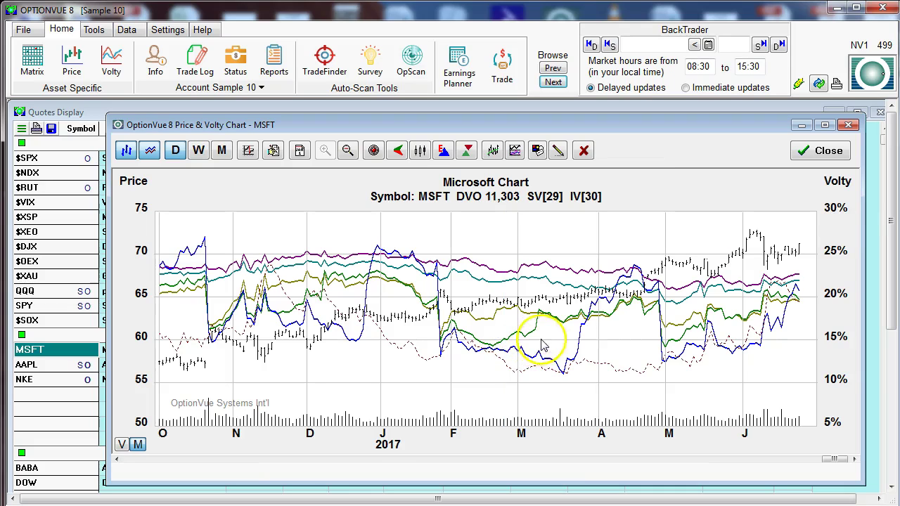
left_click(138, 445)
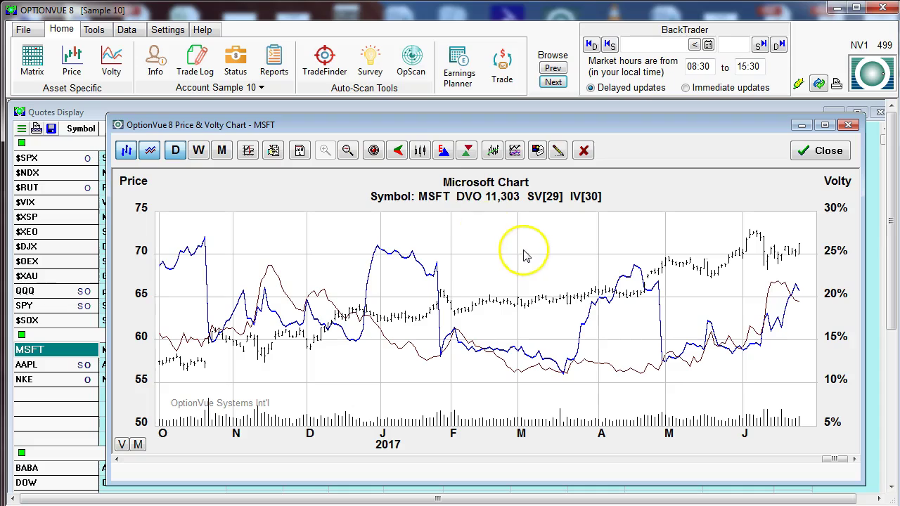
- Show and then hide the earnings announcement markers, then close the MSFT chart
left_click(444, 152)
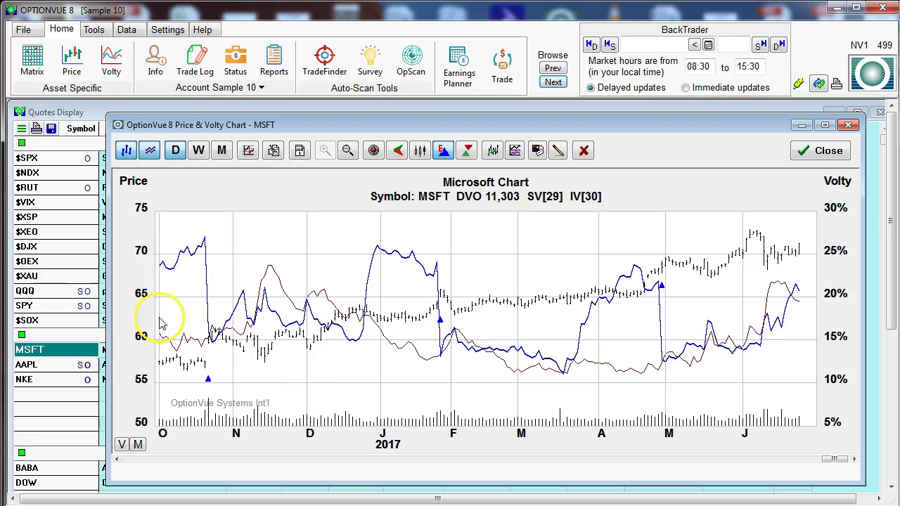
left_click(236, 374)
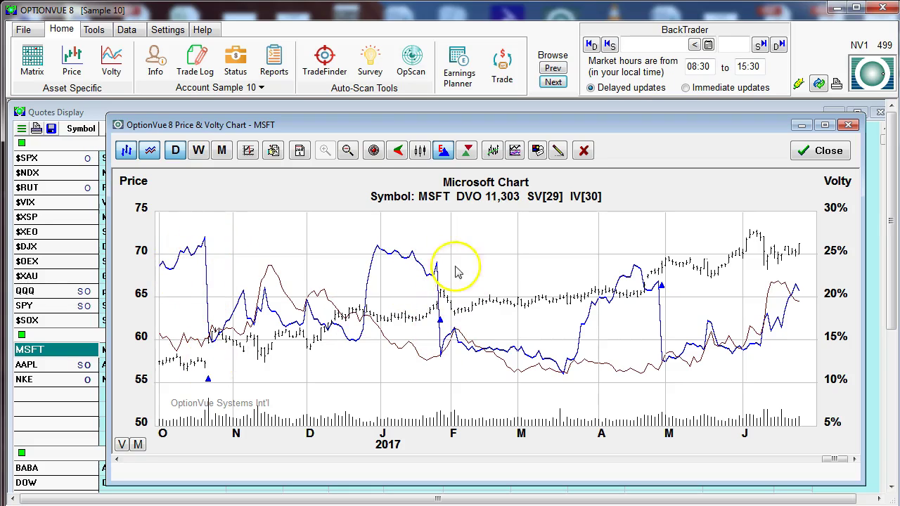
left_click(443, 150)
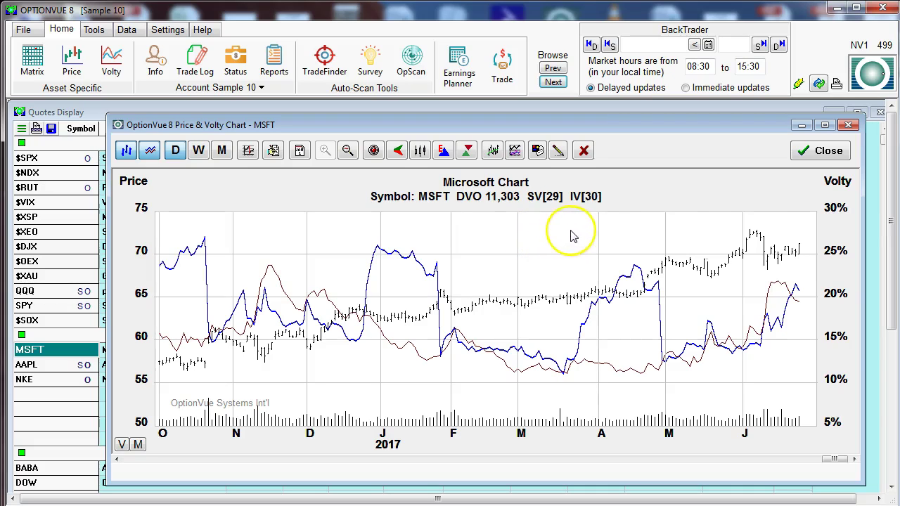
left_click(821, 153)
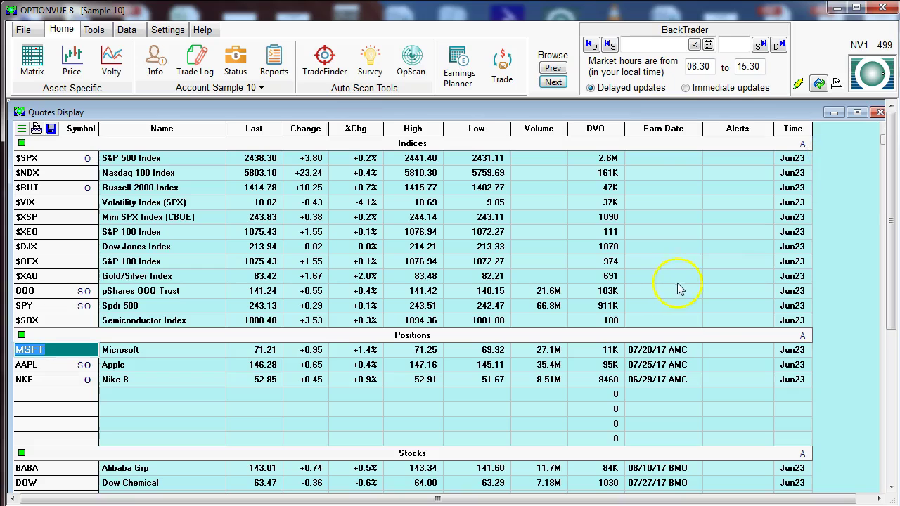